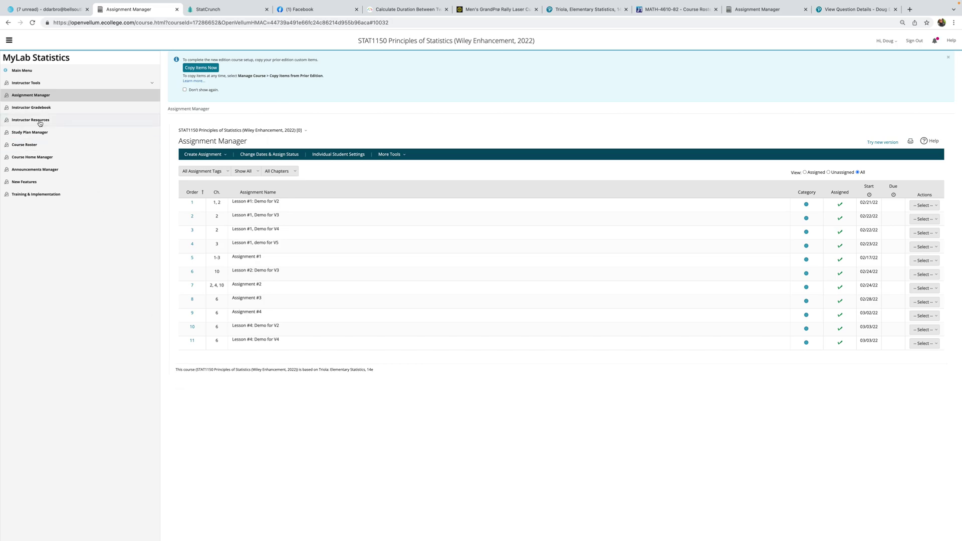
Leave the Assignment Manager and return to the STAT1150 Instructor Home page
click(26, 97)
click(22, 72)
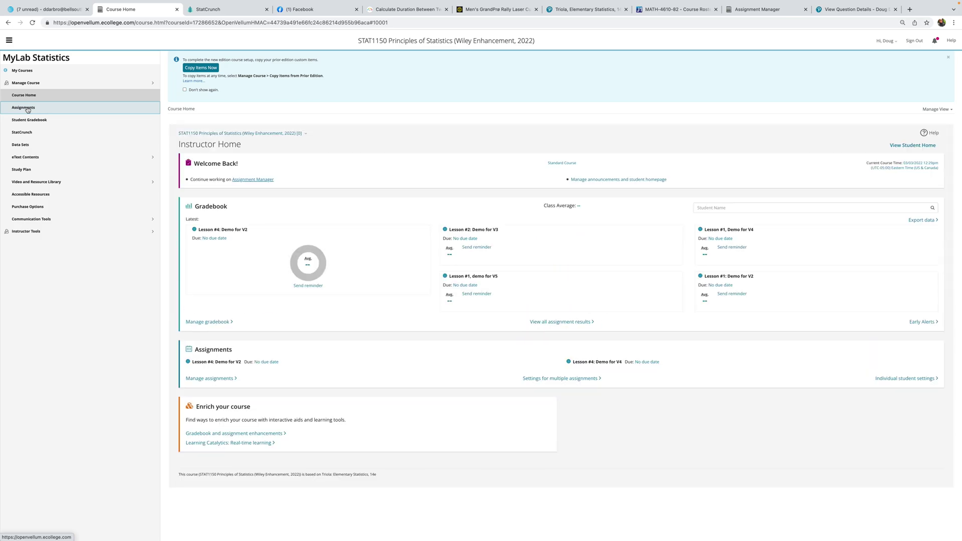
Open the Lesson #4: Demo for V4 homework from the course's assignments list
click(27, 108)
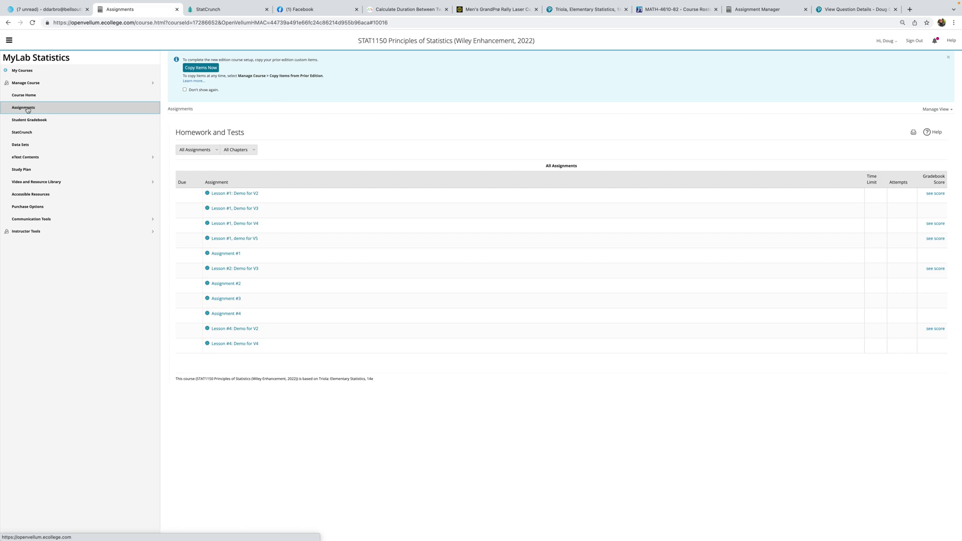
click(243, 345)
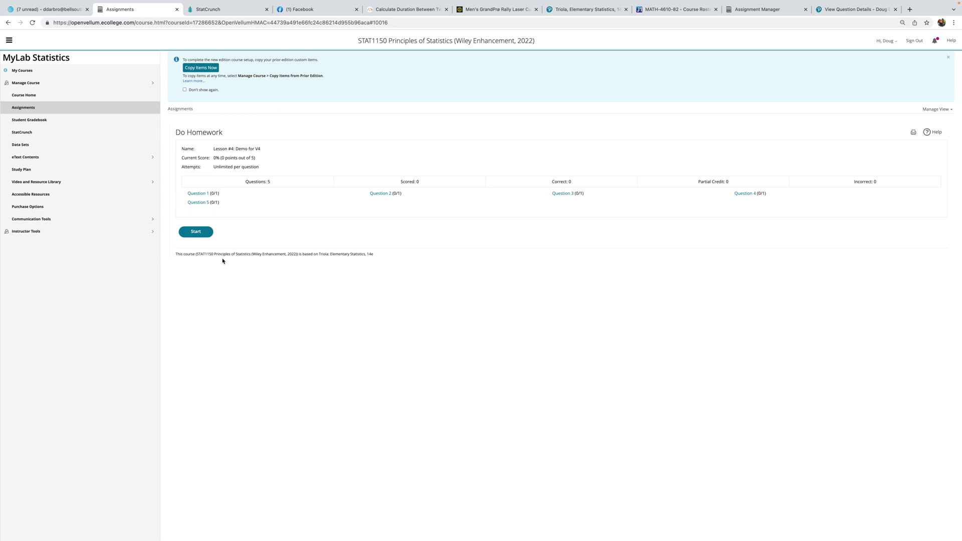
Open Question 1 and read the orange-candies problem, noting the 21% figure
click(199, 194)
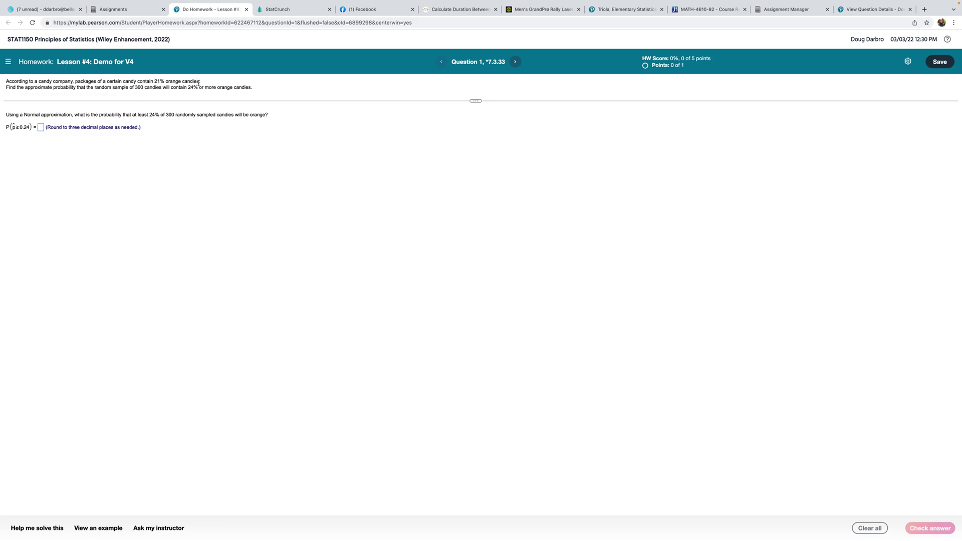
drag(199, 84, 138, 82)
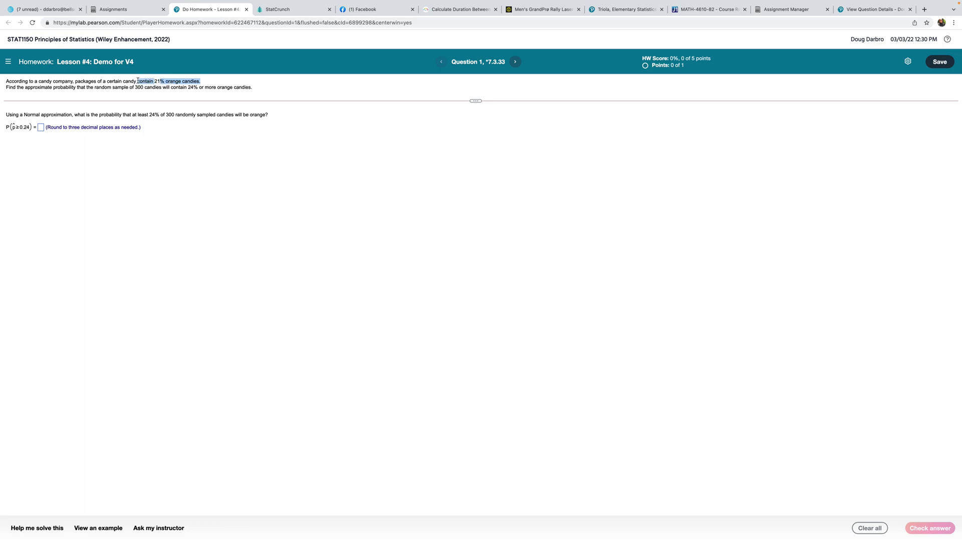
click(223, 83)
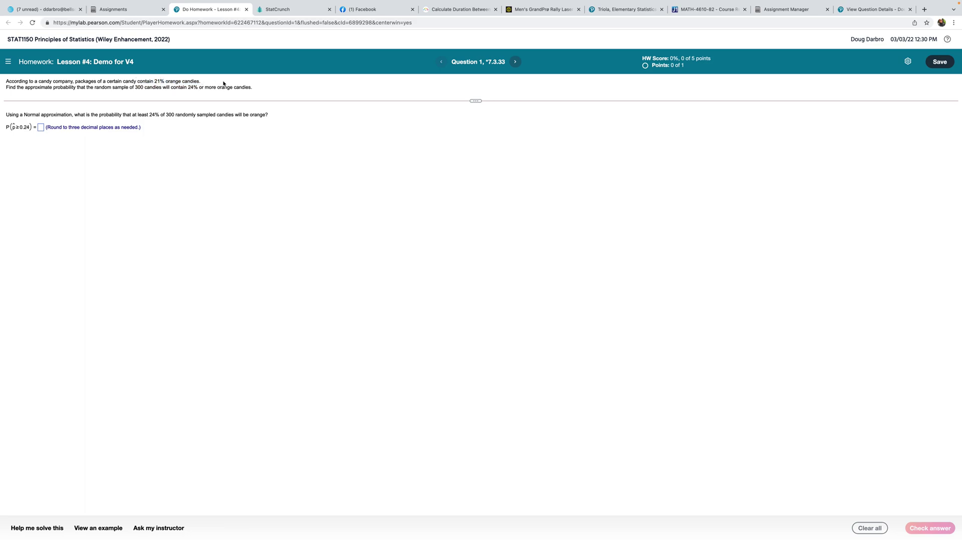
Open StatCrunch's Normal calculator and enlarge and reposition its window
click(299, 10)
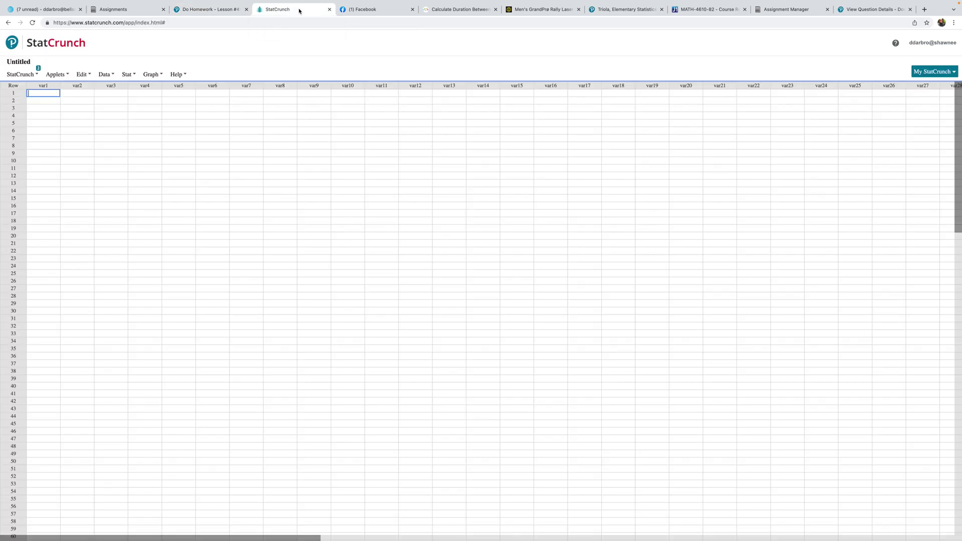
click(106, 74)
click(126, 75)
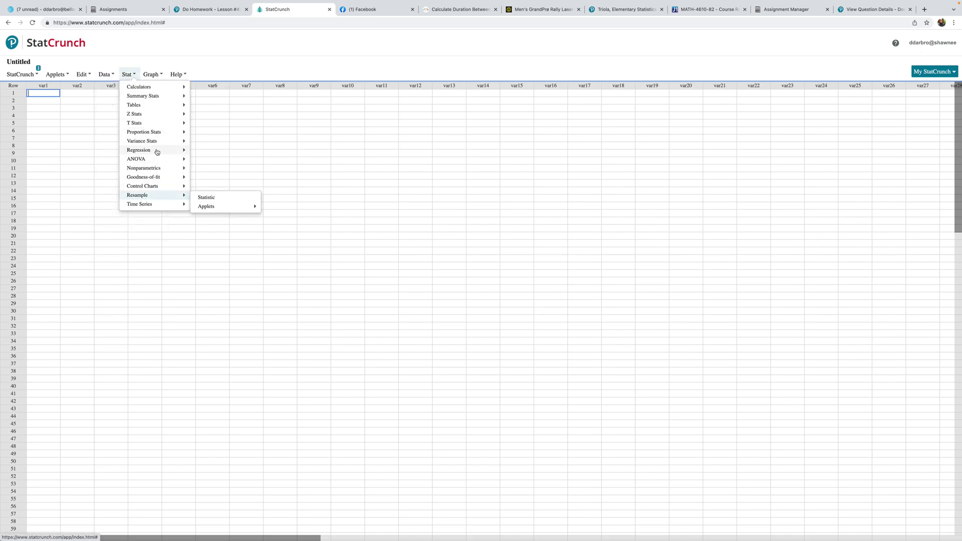
mouse_move(182, 89)
click(209, 188)
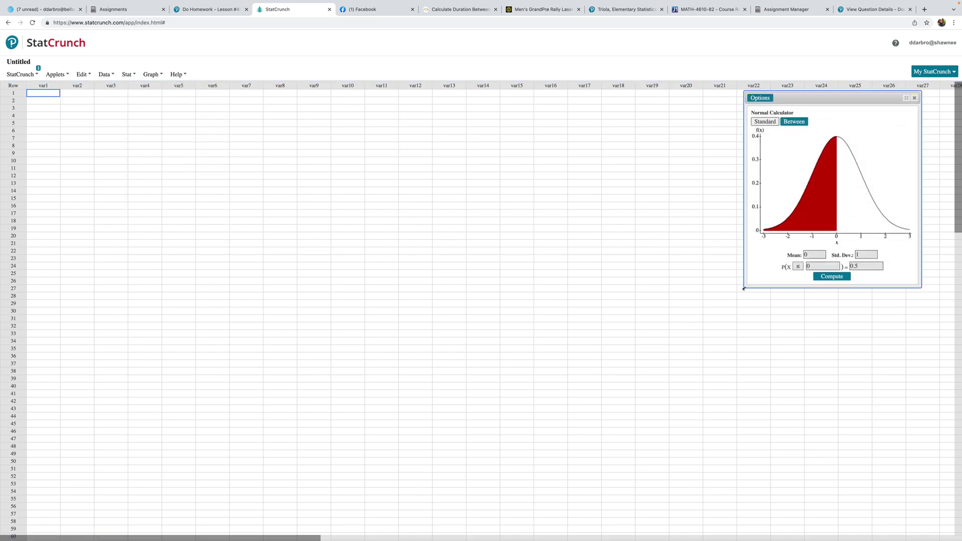
drag(743, 288, 369, 437)
drag(579, 99, 331, 69)
Enter mean .21 and standard deviation sqrt(.21*.79/300) in the Normal calculator
click(210, 10)
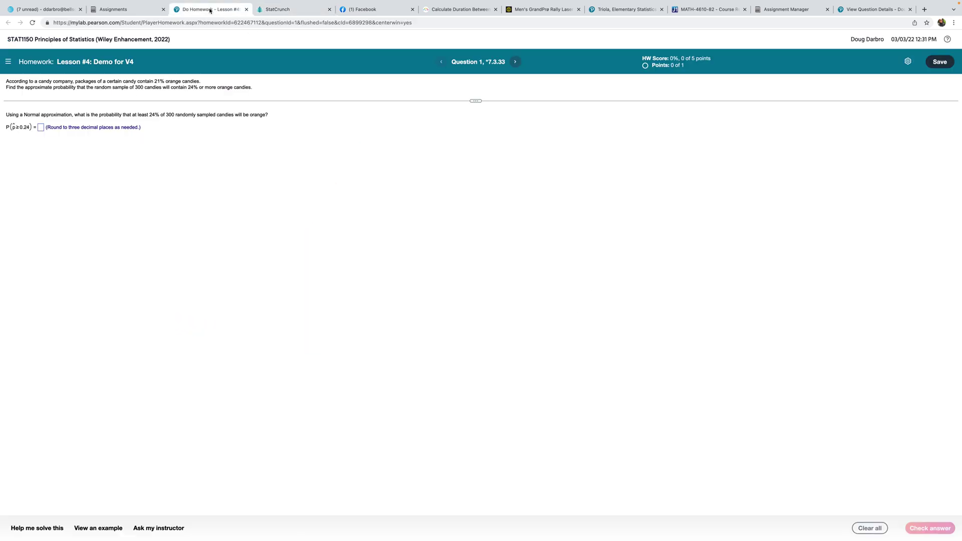
click(288, 9)
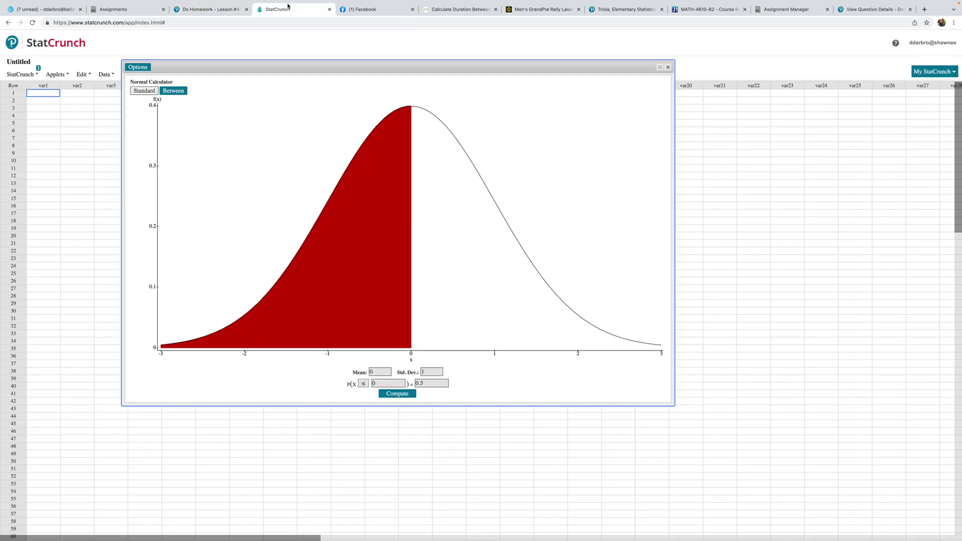
click(378, 373)
text(21)
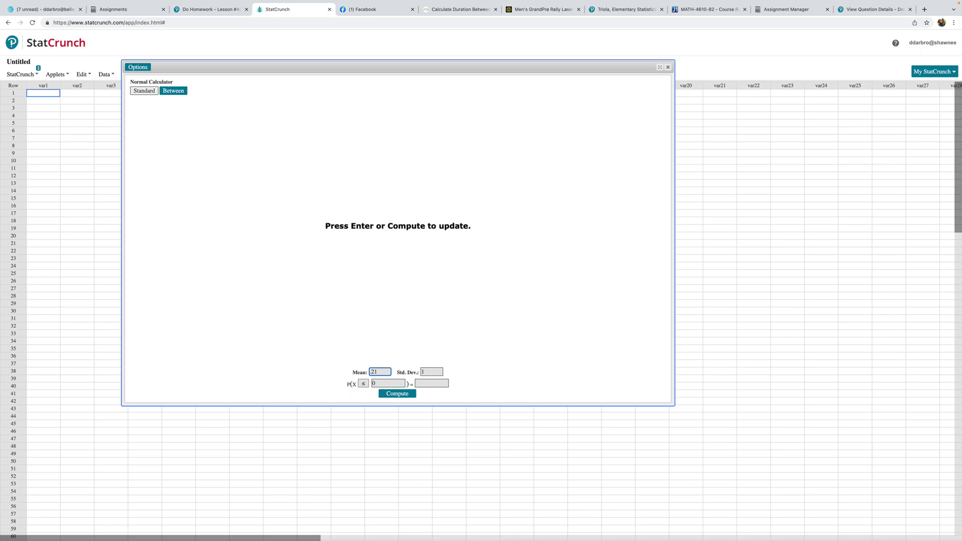
key(Tab)
text(sqrt)
text((.21)
text(*)
text(.79)
text(/)
click(208, 9)
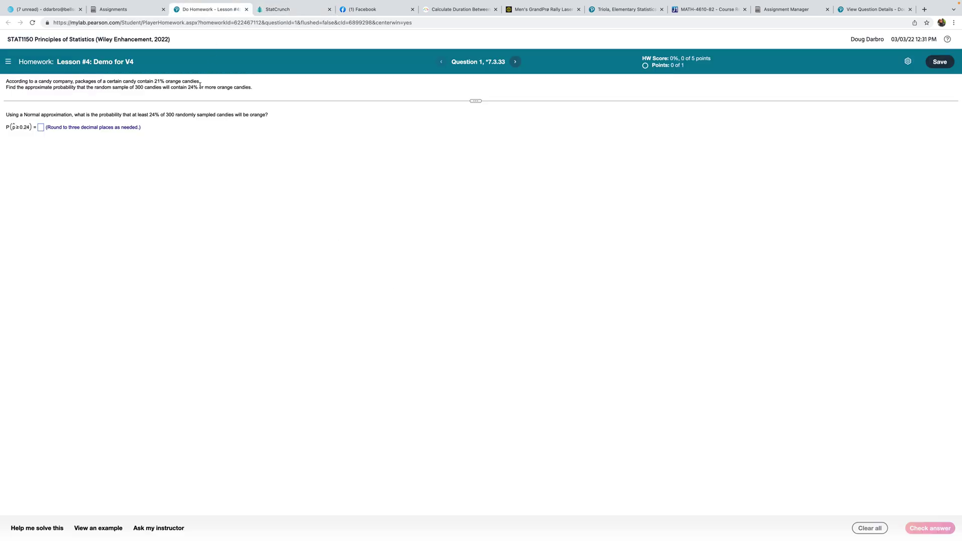
click(289, 11)
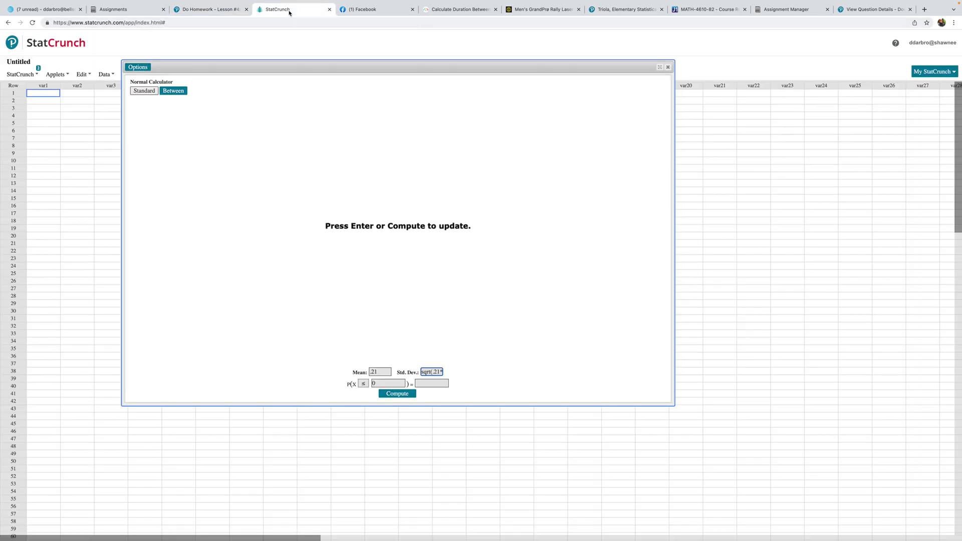
text(300))
Compute P(X ≥ .24), giving 0.10102553
click(209, 11)
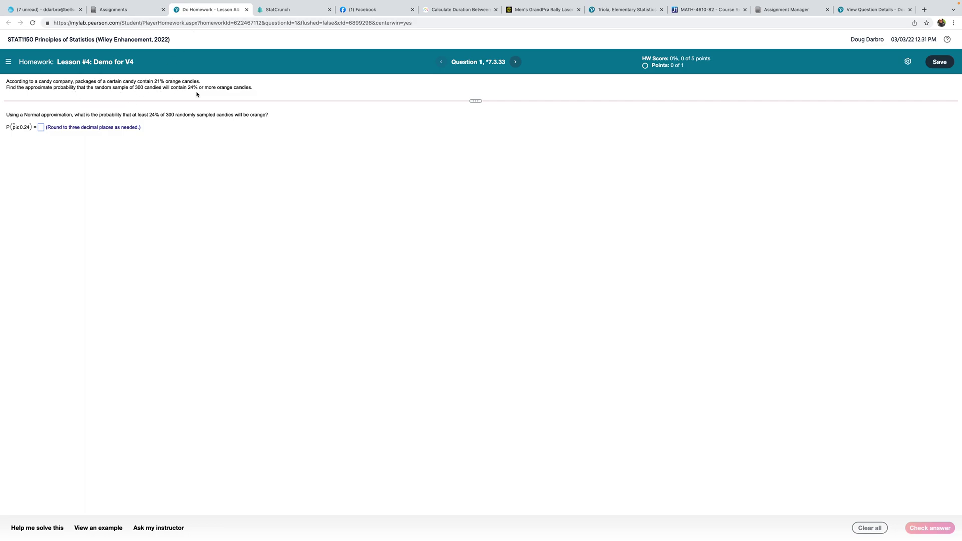
click(296, 11)
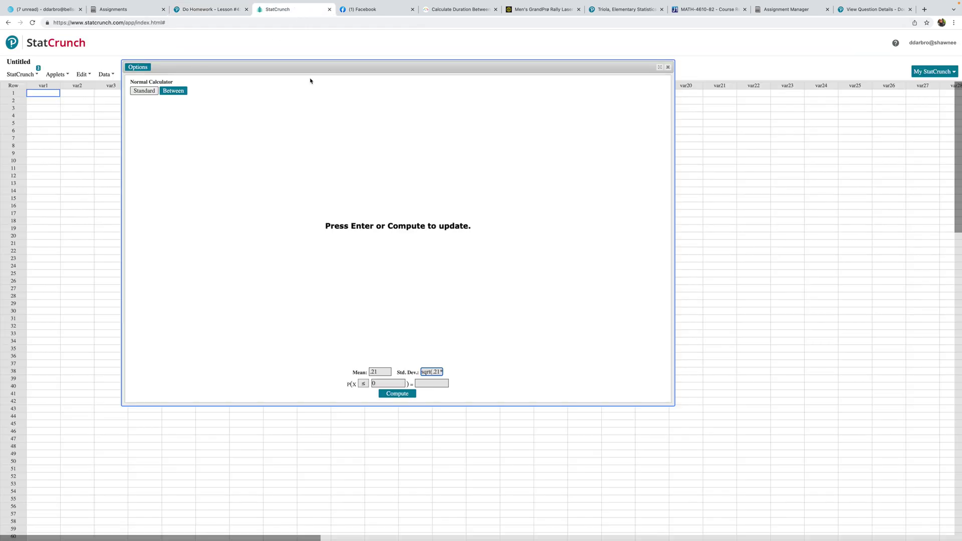
click(365, 385)
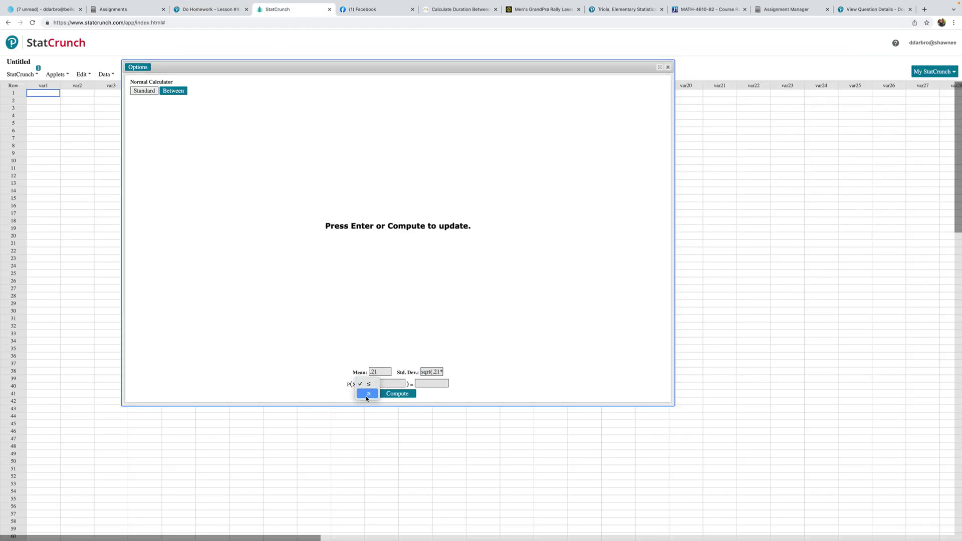
click(367, 396)
click(377, 384)
drag(377, 383, 372, 383)
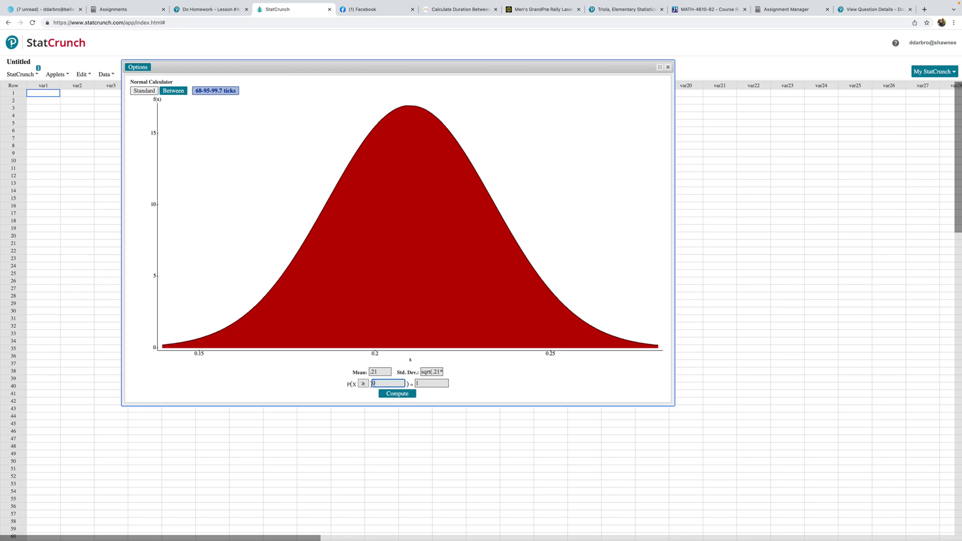
text(.24)
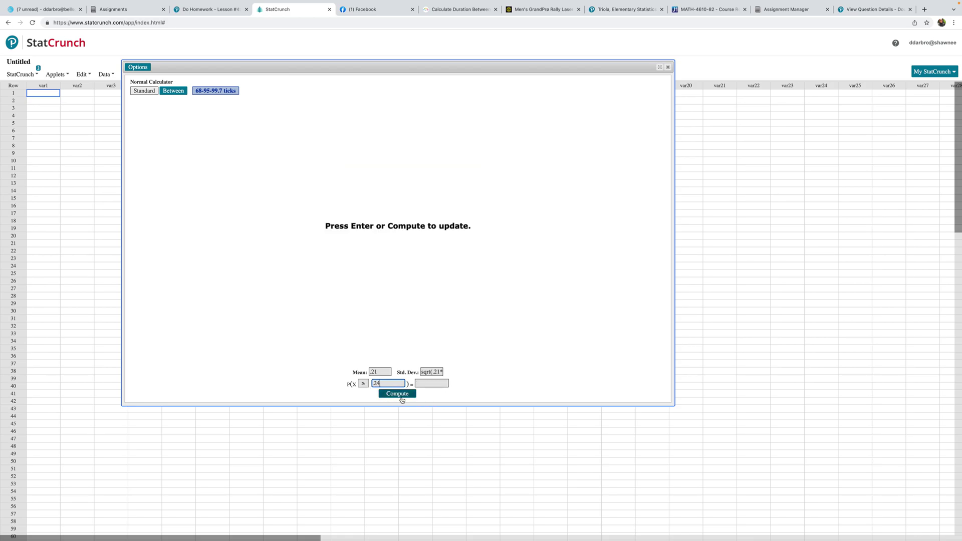
click(402, 398)
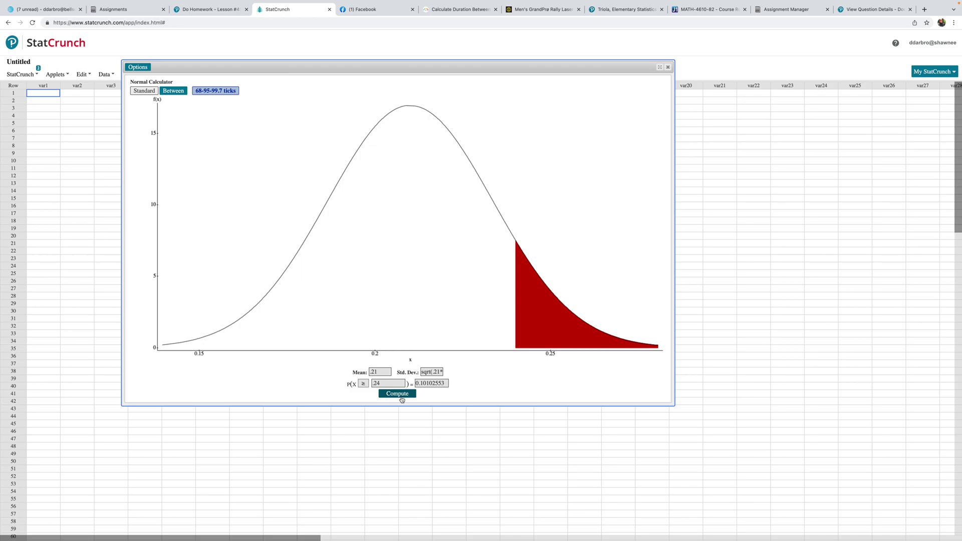
Submit .101 as Question 1's answer and advance to Question 2
click(210, 9)
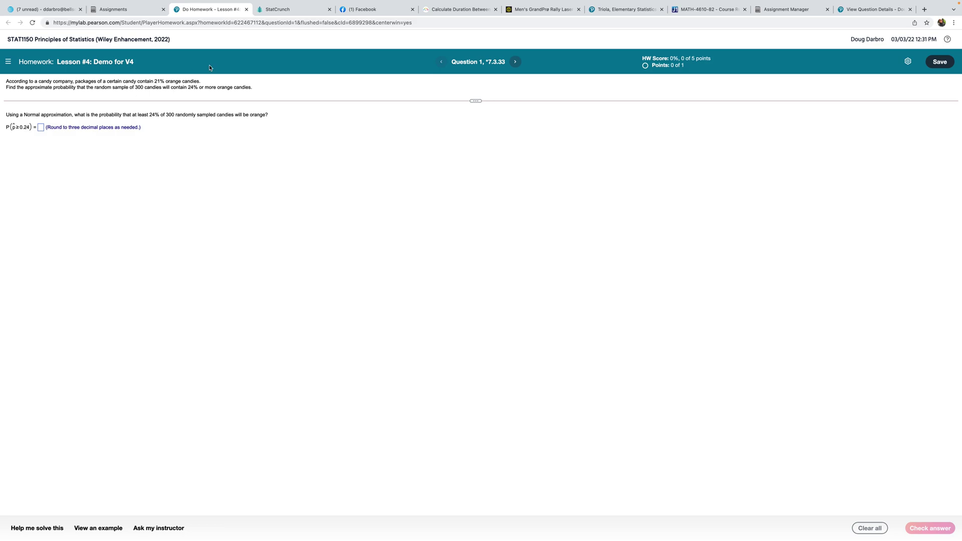
click(41, 129)
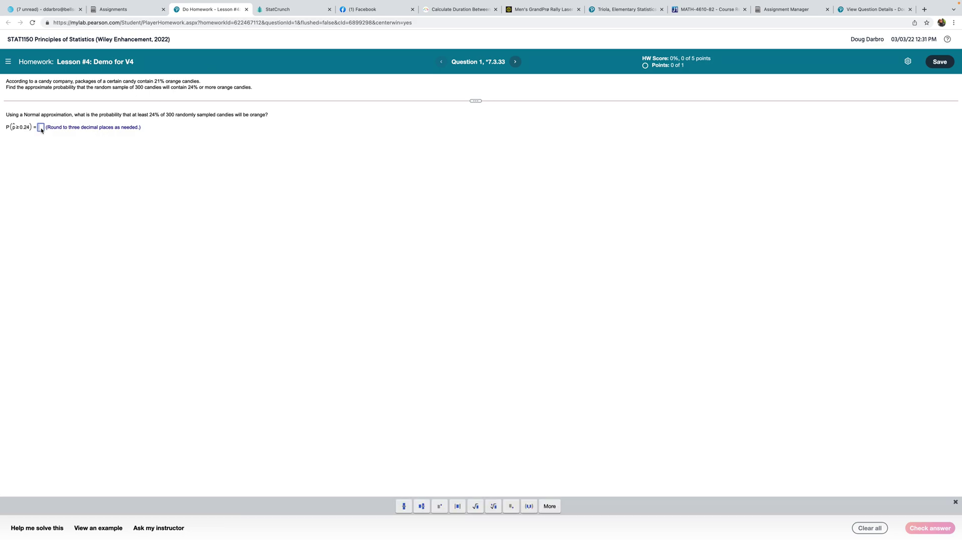
text(.101)
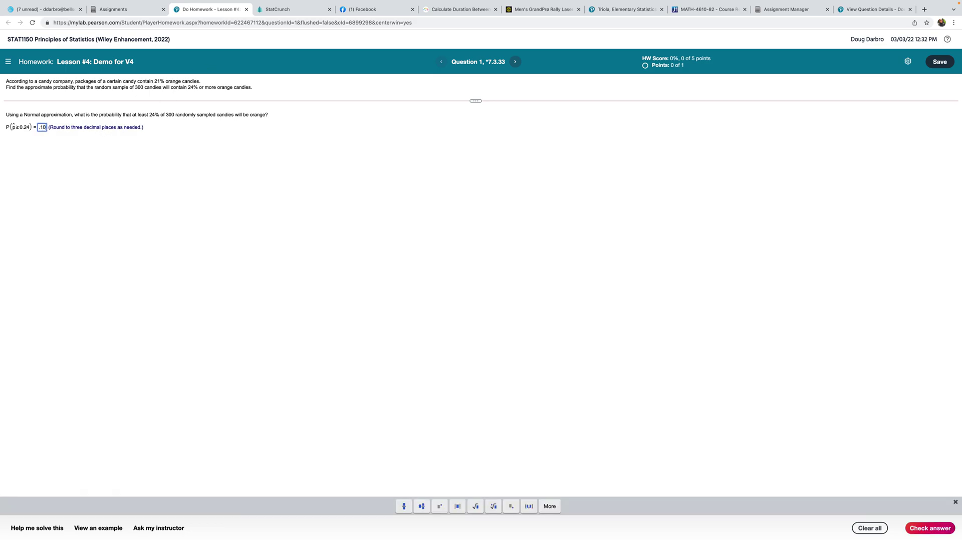
mouse_move(895, 527)
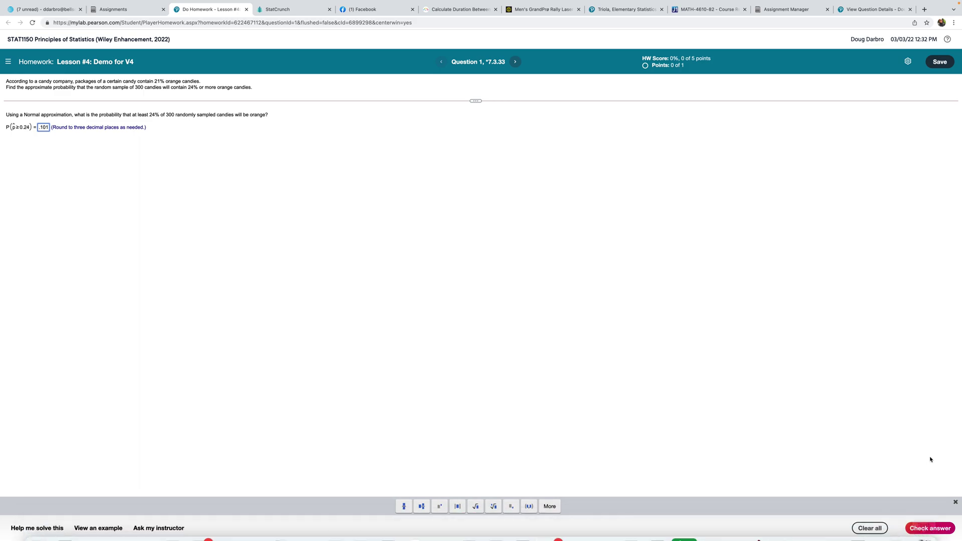
click(929, 530)
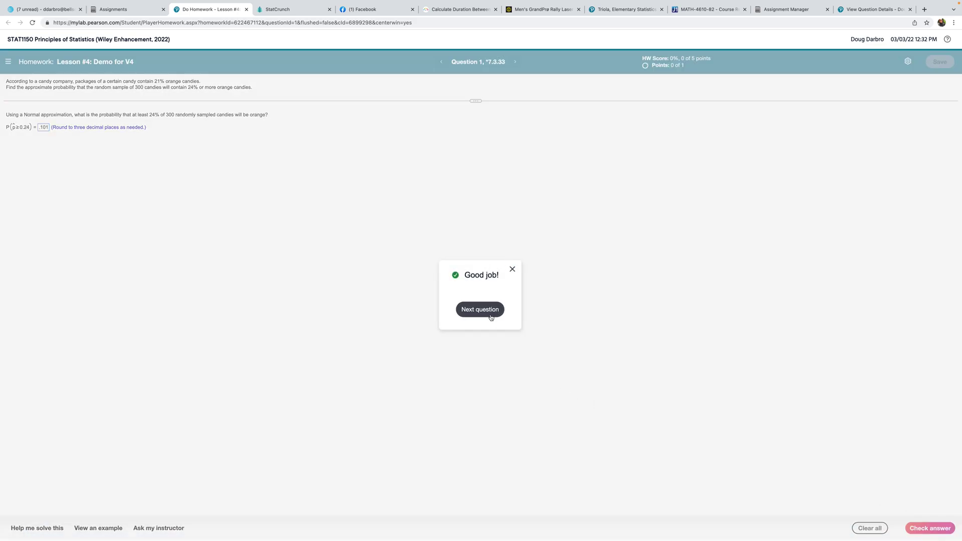
click(490, 314)
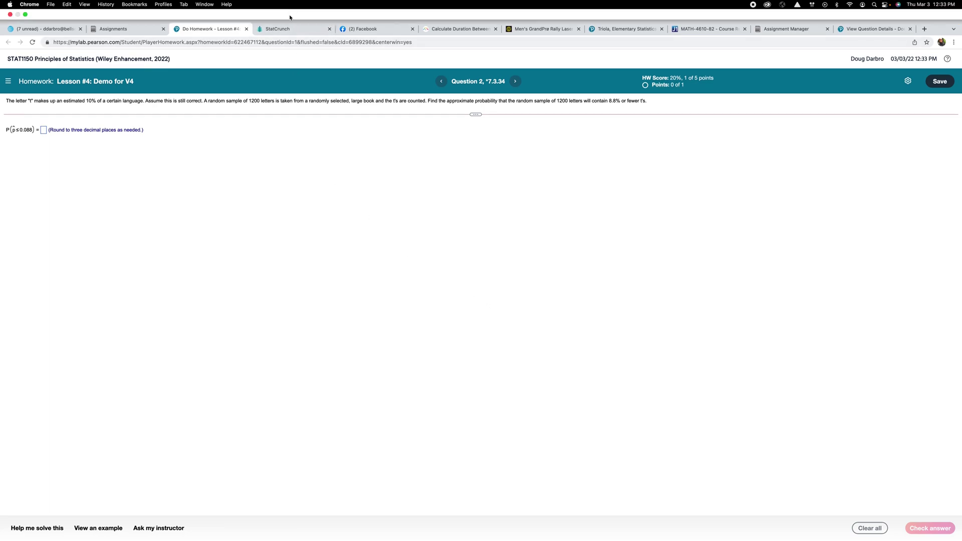
Change the calculator's mean to .10 and standard deviation to sqrt(.10*.90/1200)
click(299, 12)
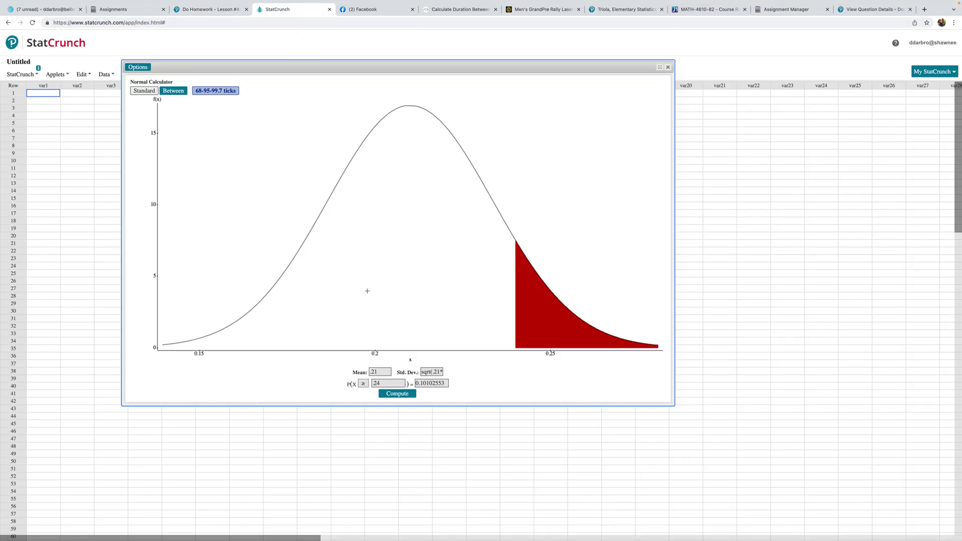
drag(382, 372, 344, 372)
text(.10)
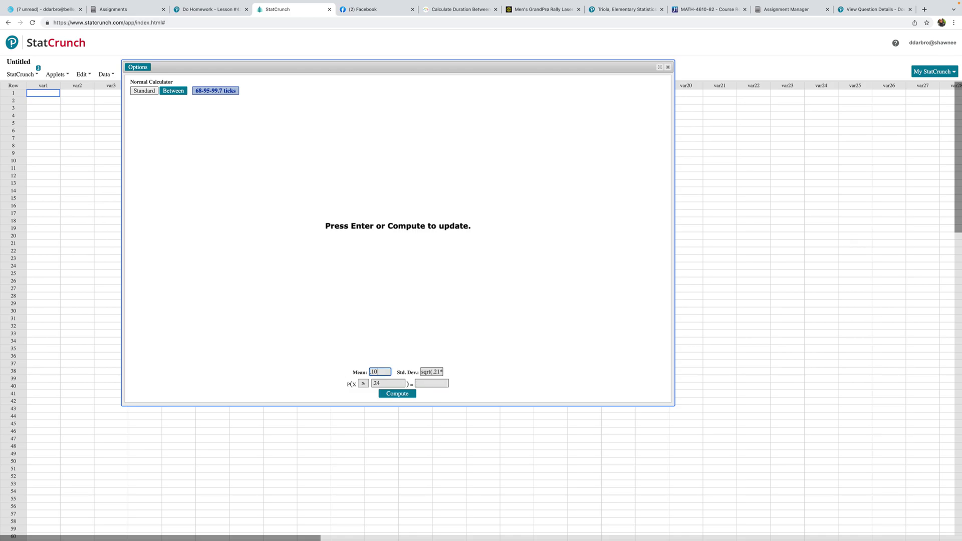
click(442, 372)
drag(441, 371, 400, 371)
key(Right)
key(BackSpace)
text(sqr)
text(t(.10)
text(*)
text(()
text(90))
text(1200)
text())
key(Return)
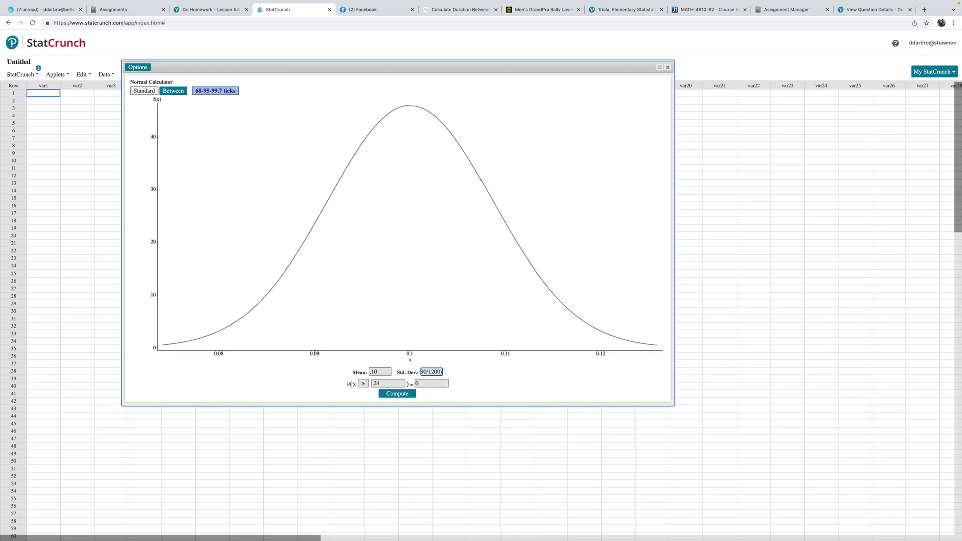
Compute the left-tail probability P(X ≤ .088) = 0.08292833
click(366, 383)
click(367, 374)
click(379, 383)
text(.088)
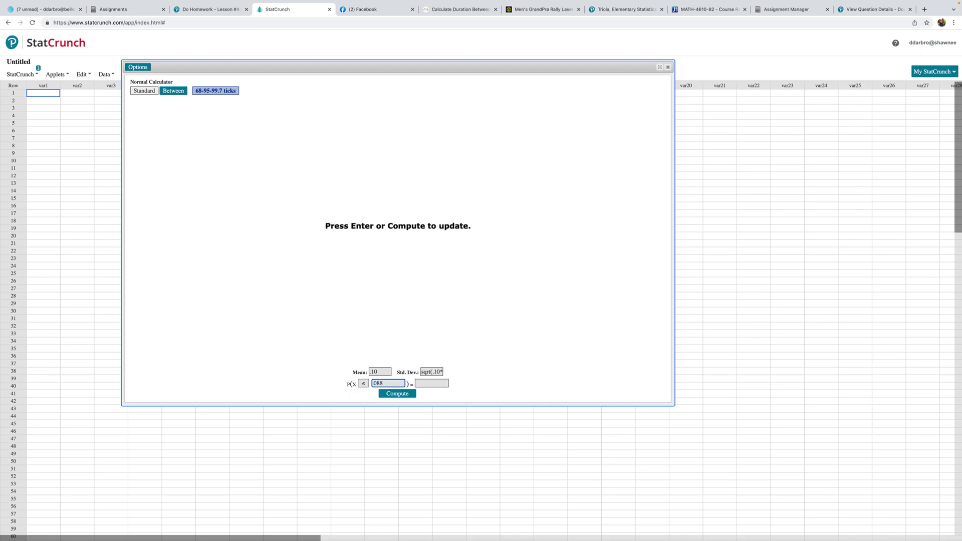
click(398, 394)
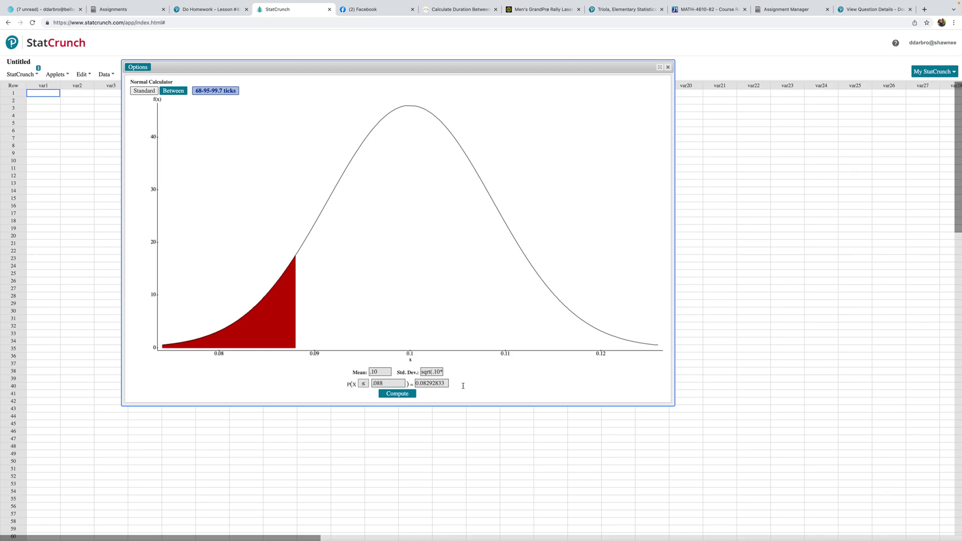
Submit .083 as Question 2's answer and advance to Question 3
click(210, 9)
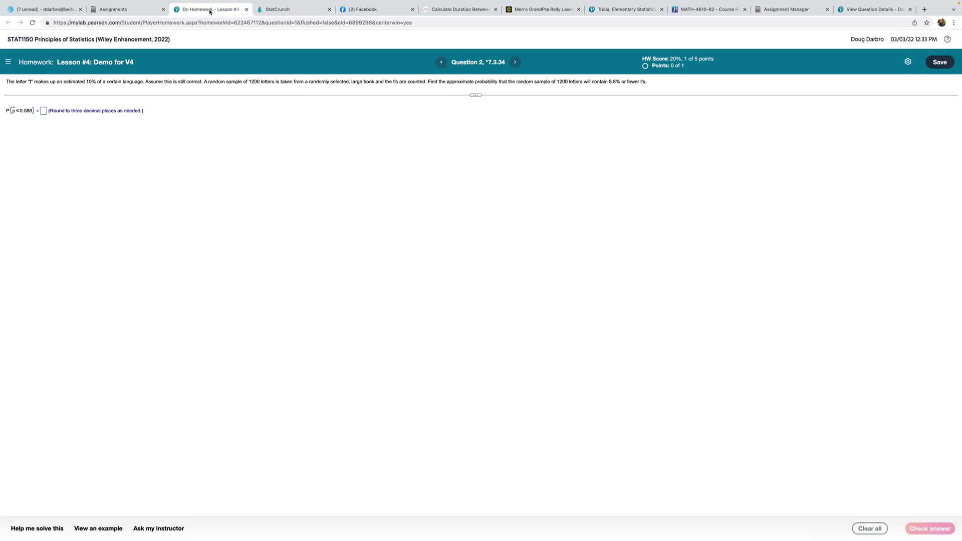
click(43, 112)
text(.083)
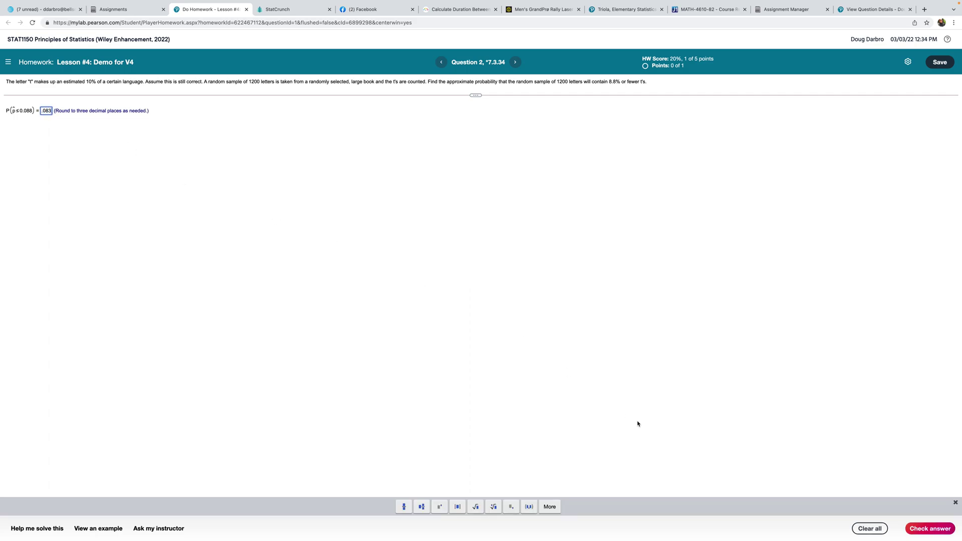
click(927, 528)
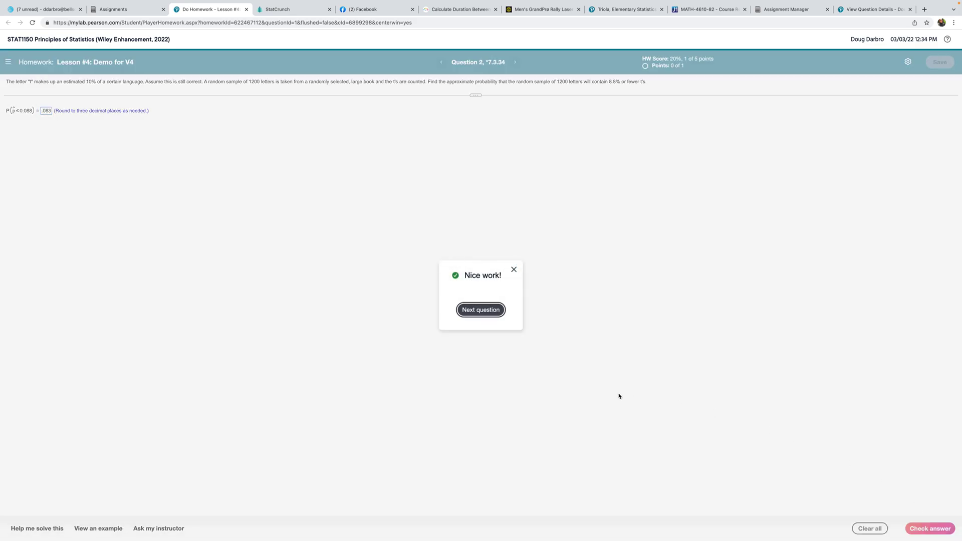
click(482, 309)
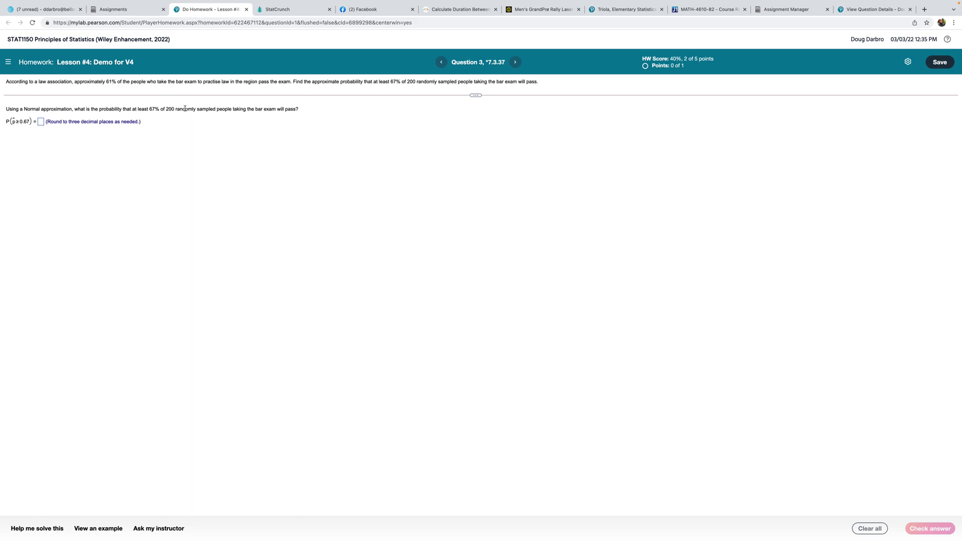
Change the Normal calculator's mean to .61
click(289, 11)
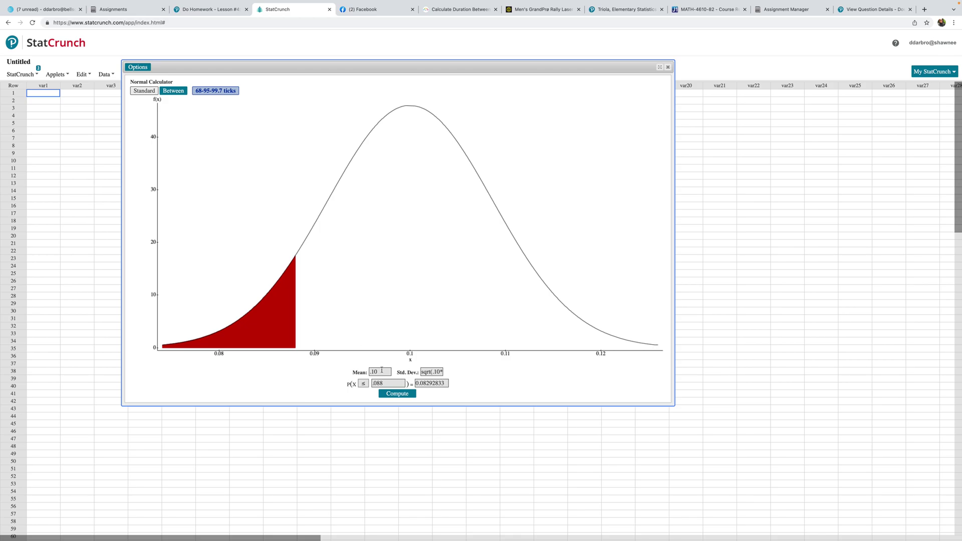
drag(381, 371, 350, 372)
text(.61)
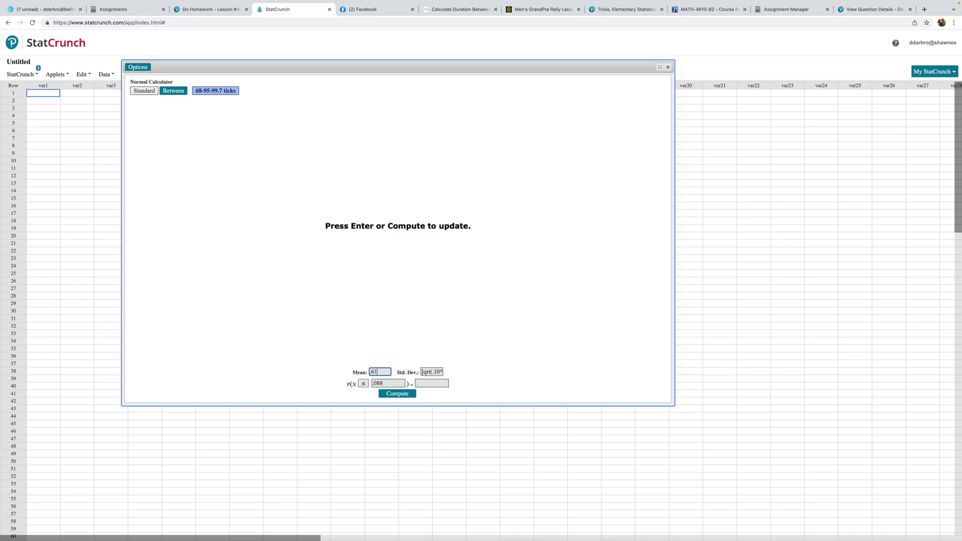
Set the standard deviation to sqrt(.61*.39/200), correcting the sample size to 200
click(437, 372)
text(.61)
text(1)
key(End)
text(1200))
triple_click(436, 372)
click(209, 10)
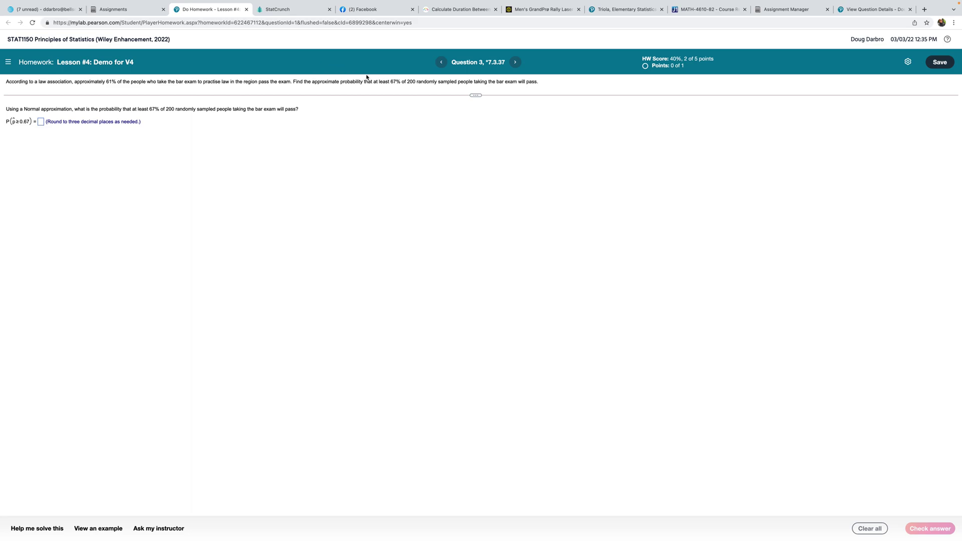
click(291, 11)
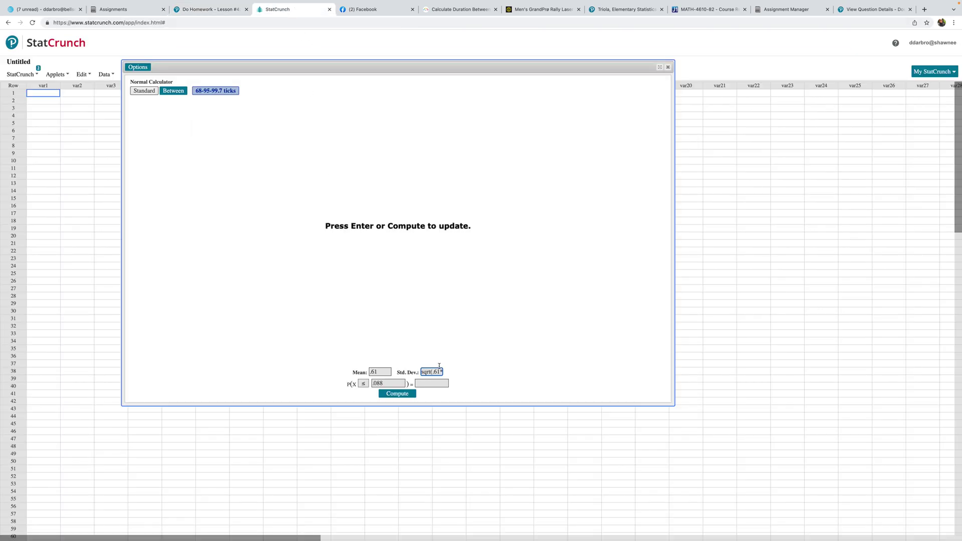
text(.39/)
text(1200))
click(431, 372)
key(BackSpace)
Compute the right-tail probability P(X ≥ .67) = 0.04095773
click(363, 384)
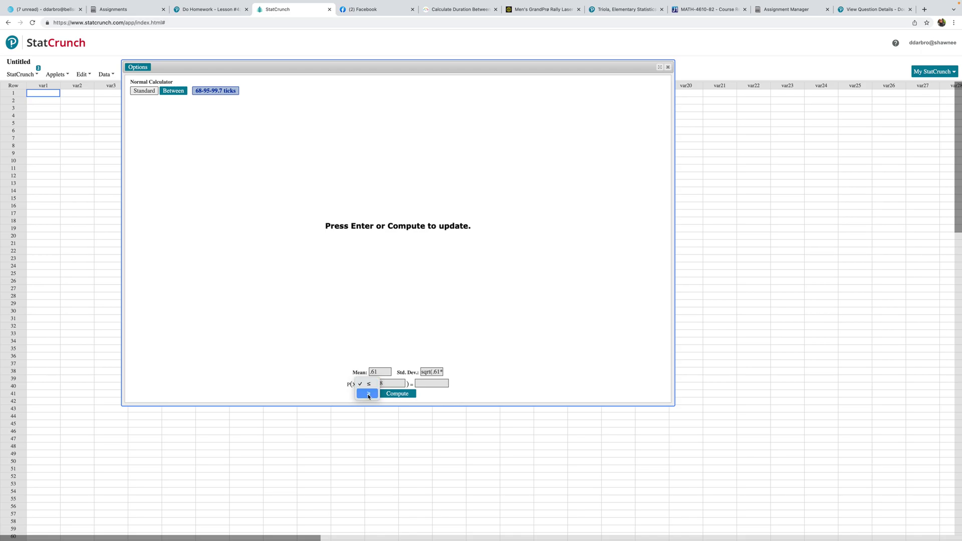
click(368, 393)
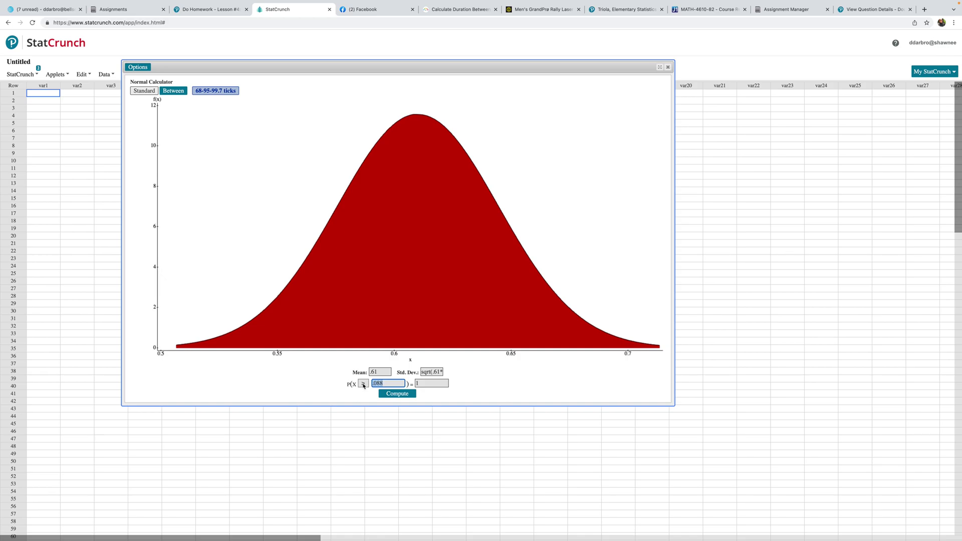
key(BackSpace)
text(.67)
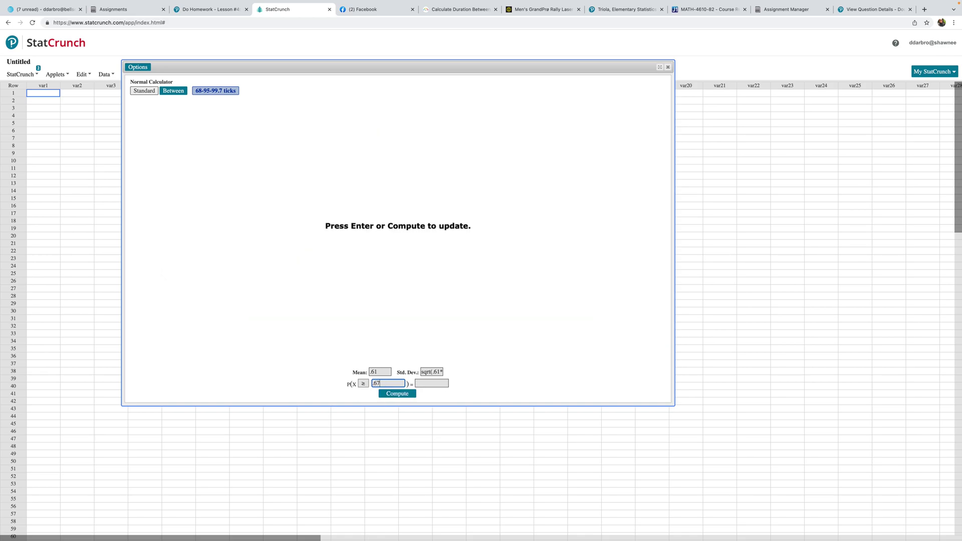
click(395, 395)
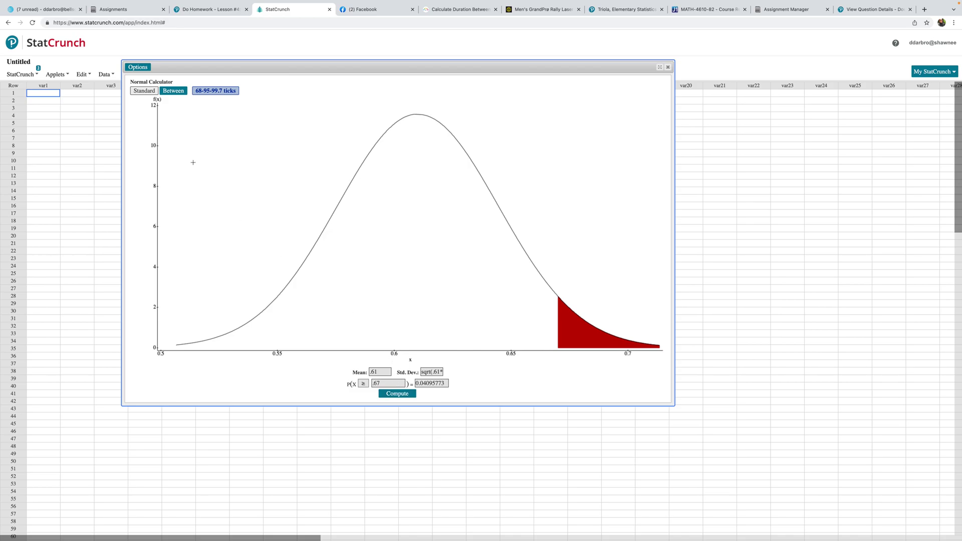
click(212, 11)
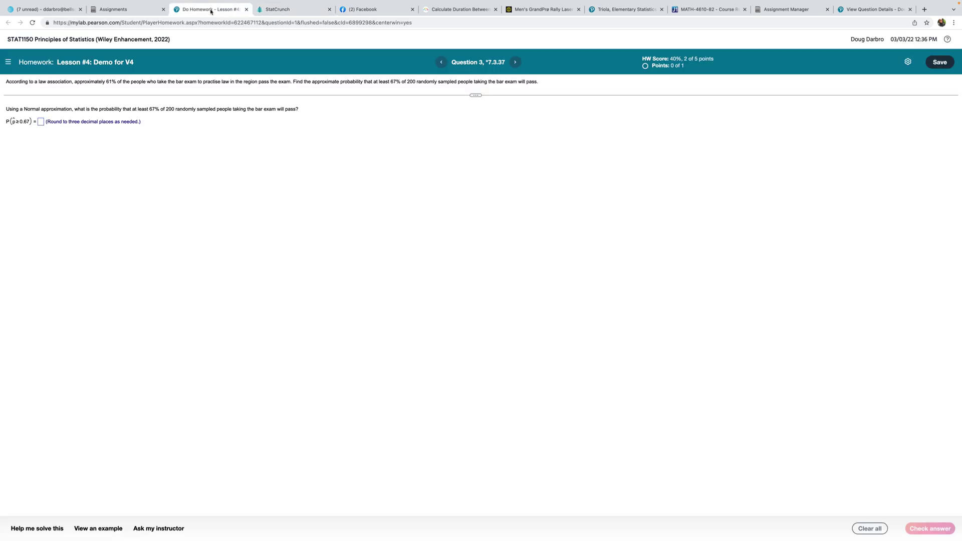
Submit .041 as Question 3's answer and advance to Question 4
click(41, 122)
text(.041)
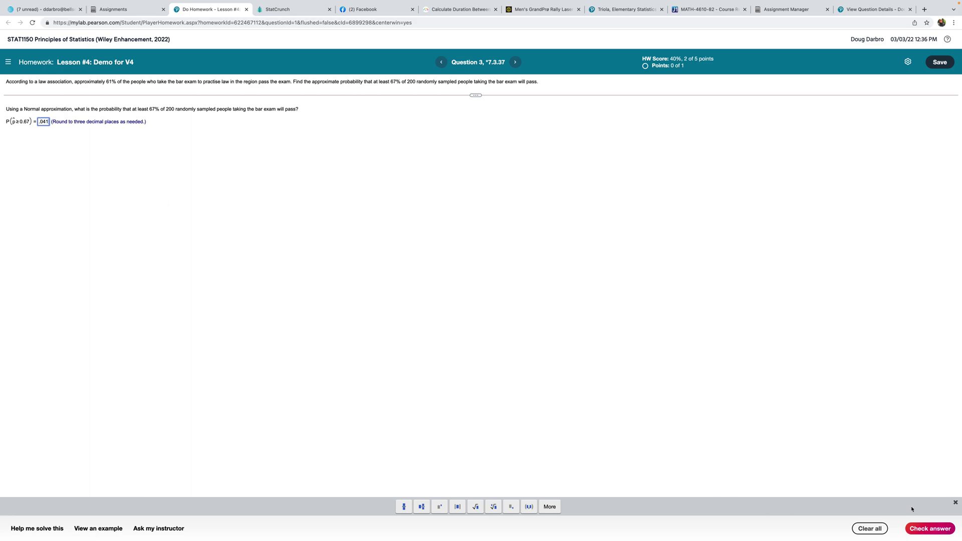
click(929, 528)
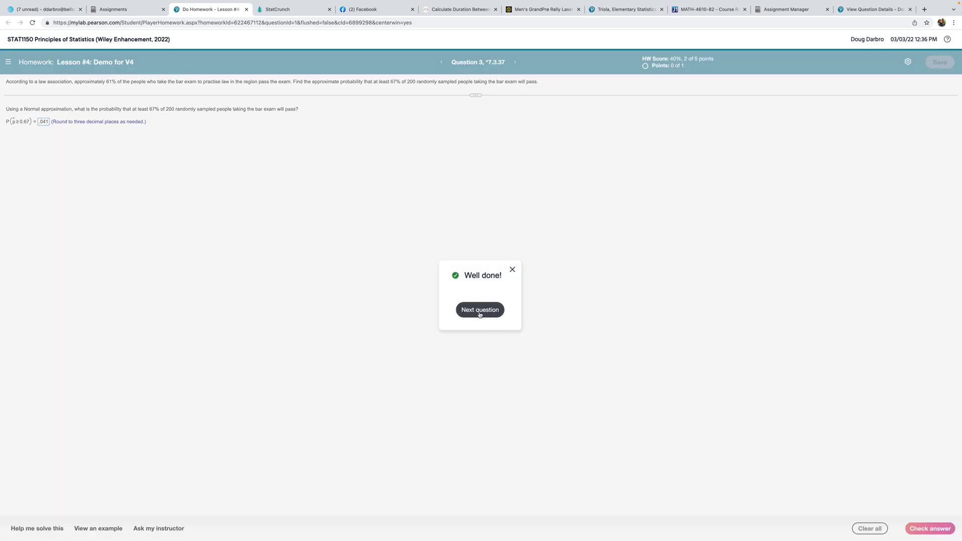
click(480, 309)
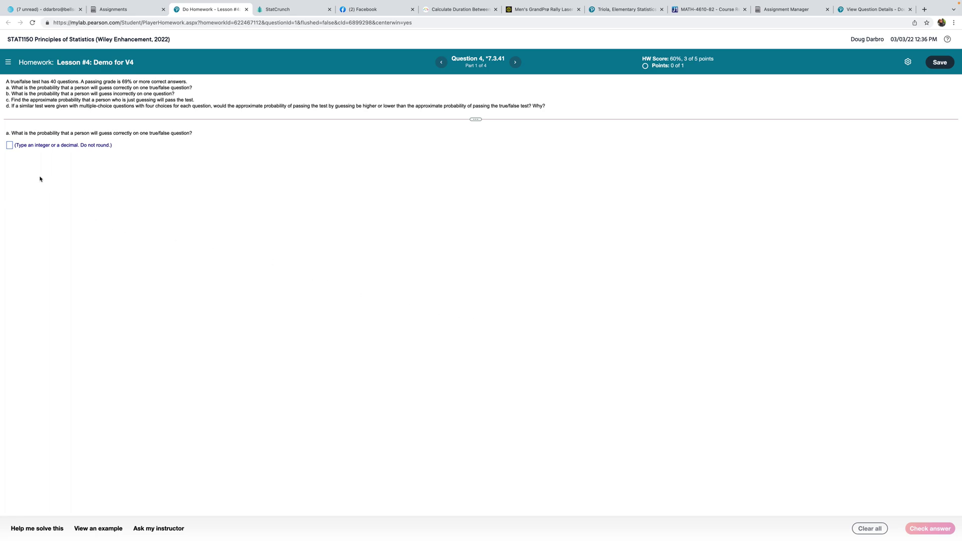
Answer part a of Question 4 with .50 and check it
click(9, 145)
text(.50)
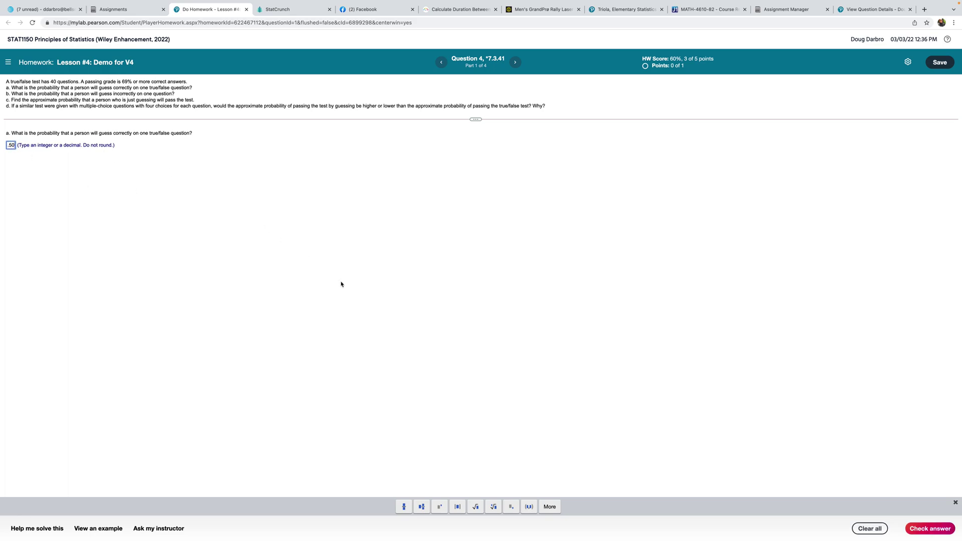
click(929, 529)
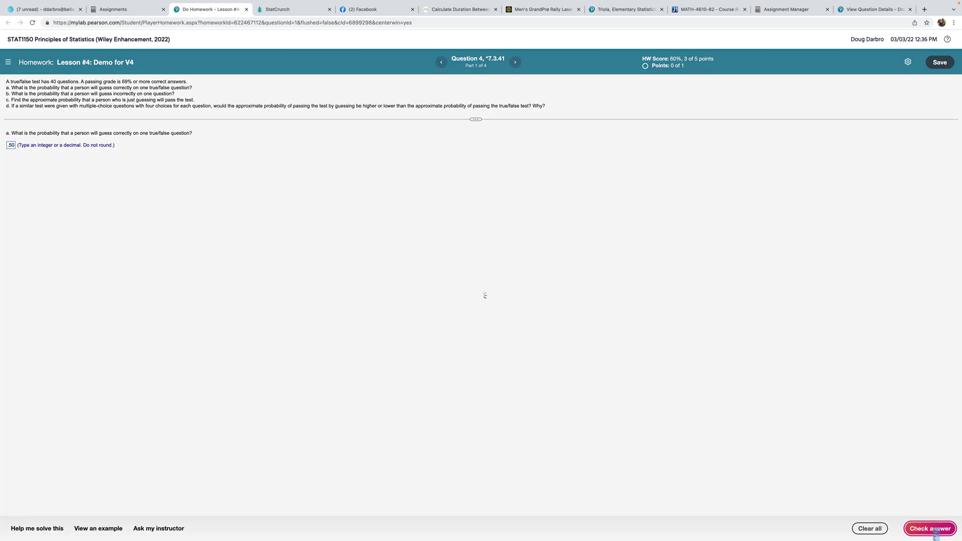
click(477, 311)
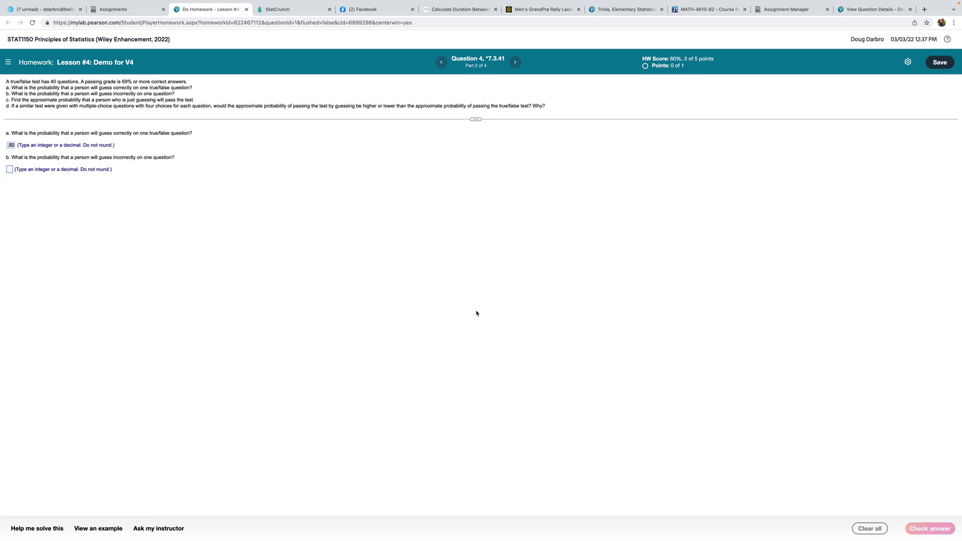
Answer part b with .50 and check it, revealing part c
click(10, 170)
text(.50)
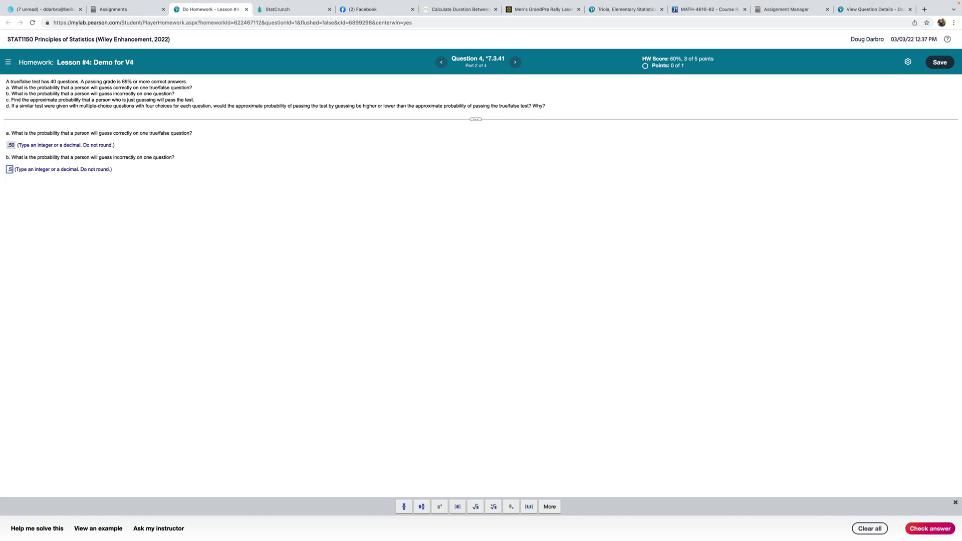
click(924, 528)
click(489, 316)
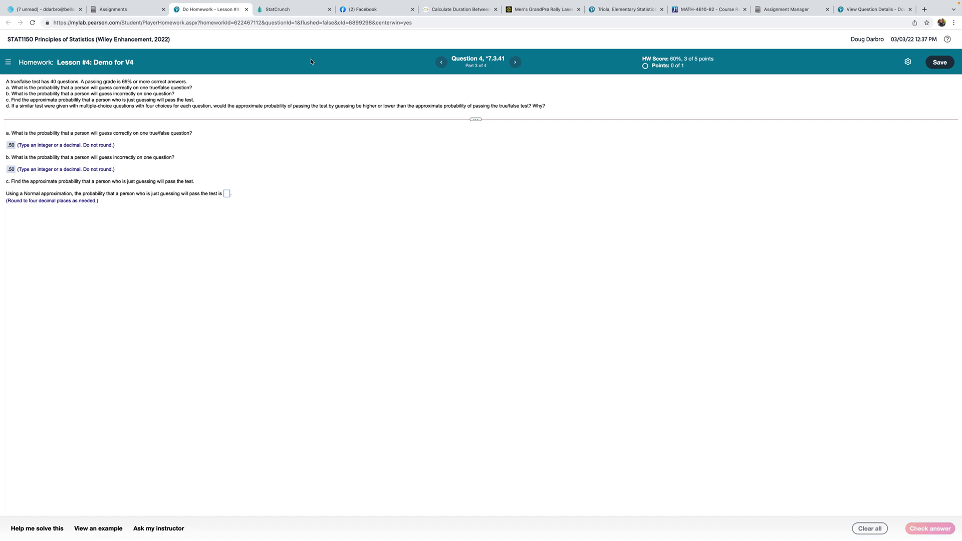
In the normal calculator, change the mean to .50 and rewrite the Std. Dev. formula as sqrt(.50*.50/…)
click(290, 10)
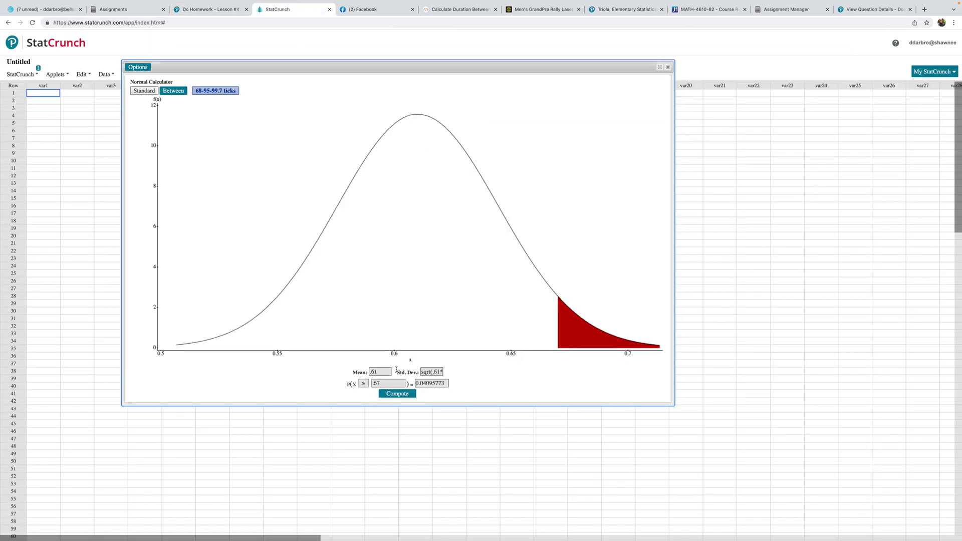
drag(384, 371, 354, 373)
text(.50)
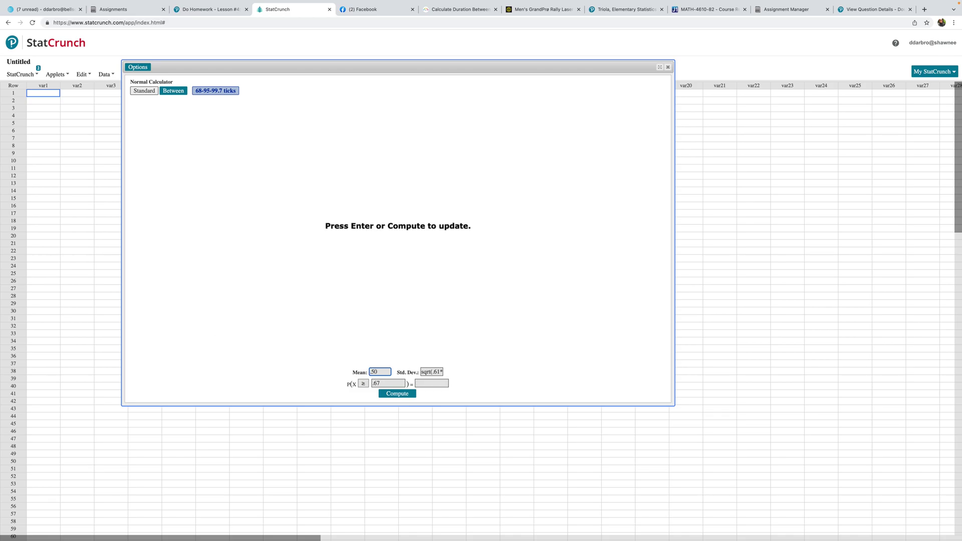
click(436, 371)
text(.50)
double_click(434, 371)
text(50/200))
key(BackSpace)
key(BackSpace)
key(BackSpace)
click(212, 10)
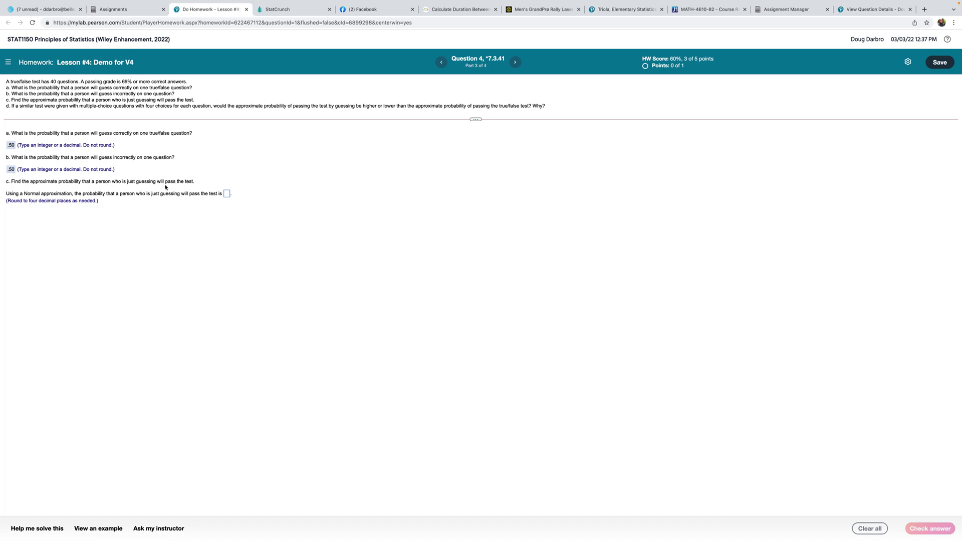
Complete the Std. Dev. formula as sqrt(.50*.50/40) and recheck the question
click(290, 9)
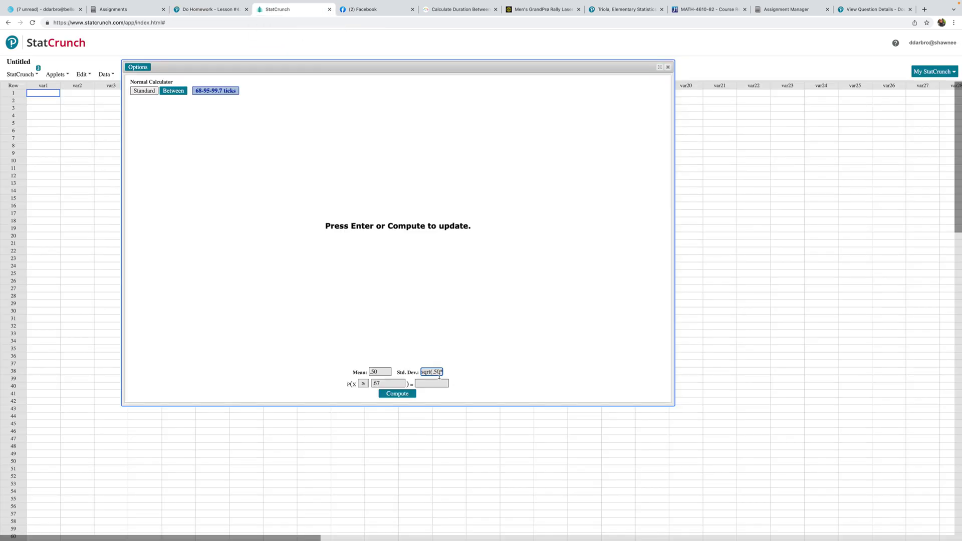
text(sqrt(.50*.50/)
text())
text(40)
click(205, 10)
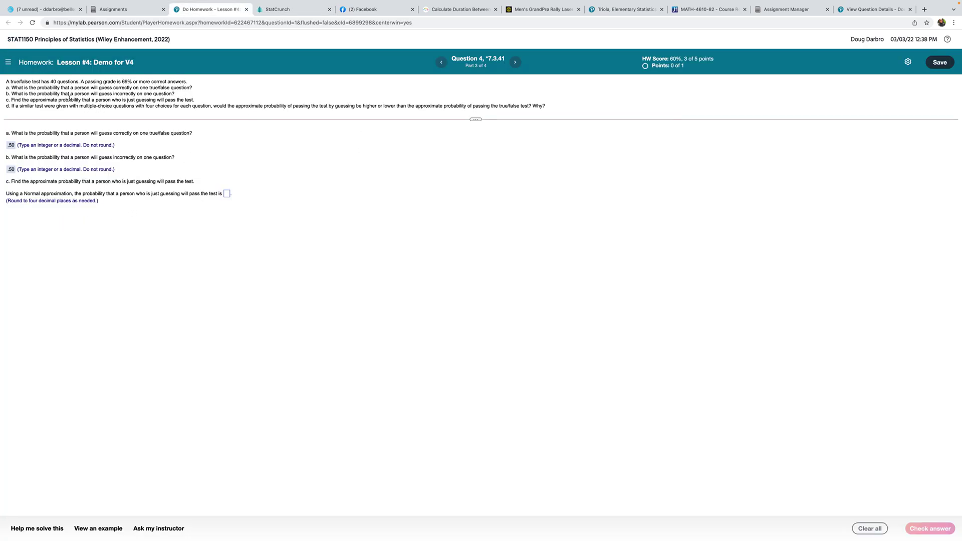
Set X to .69 and compute P(X ≥ .69) = 0.00812324
click(295, 11)
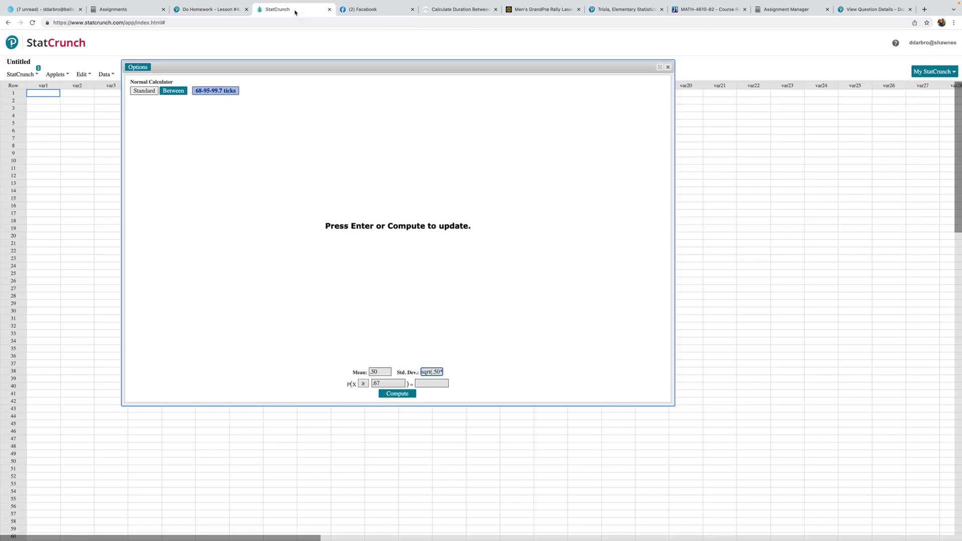
click(382, 383)
text(9)
click(396, 394)
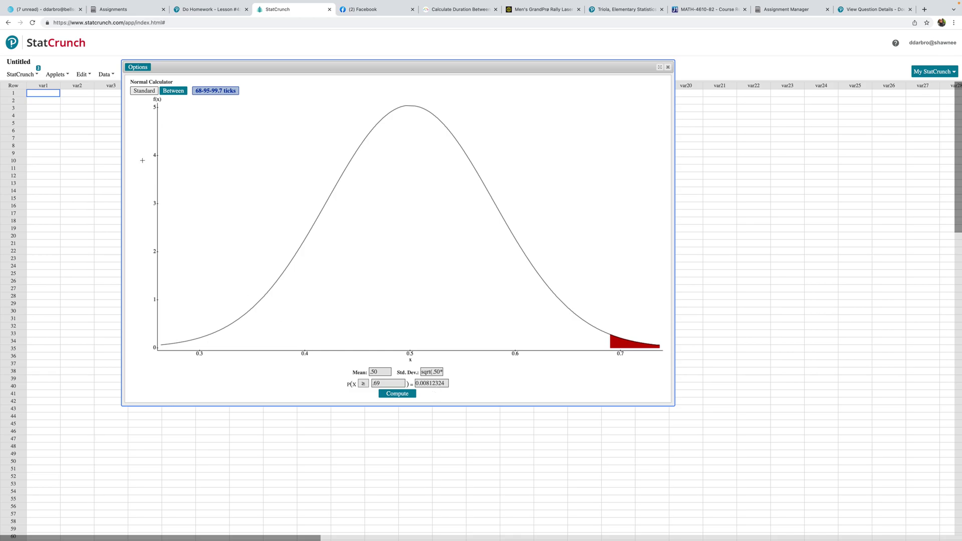
Enter .0081 as the part c probability, check it, and dismiss the feedback
click(200, 11)
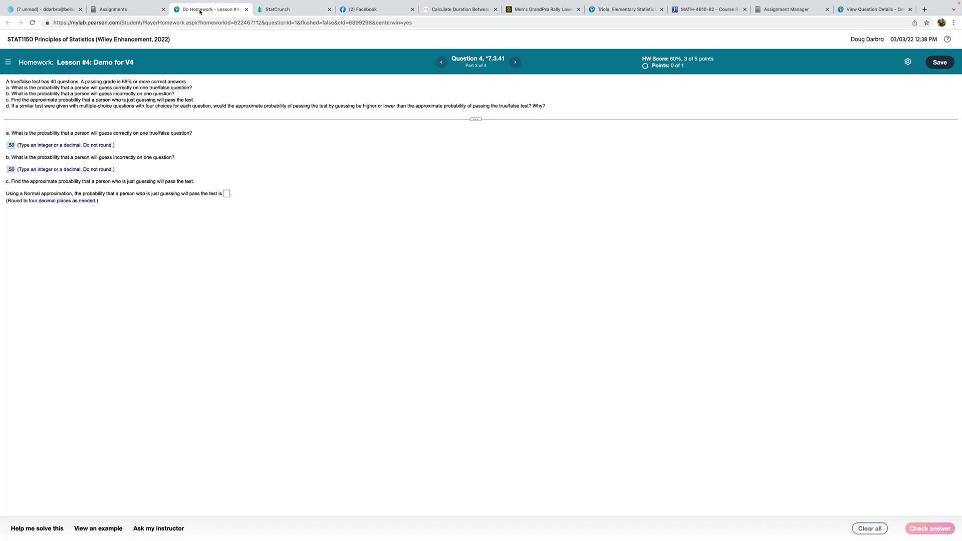
click(227, 194)
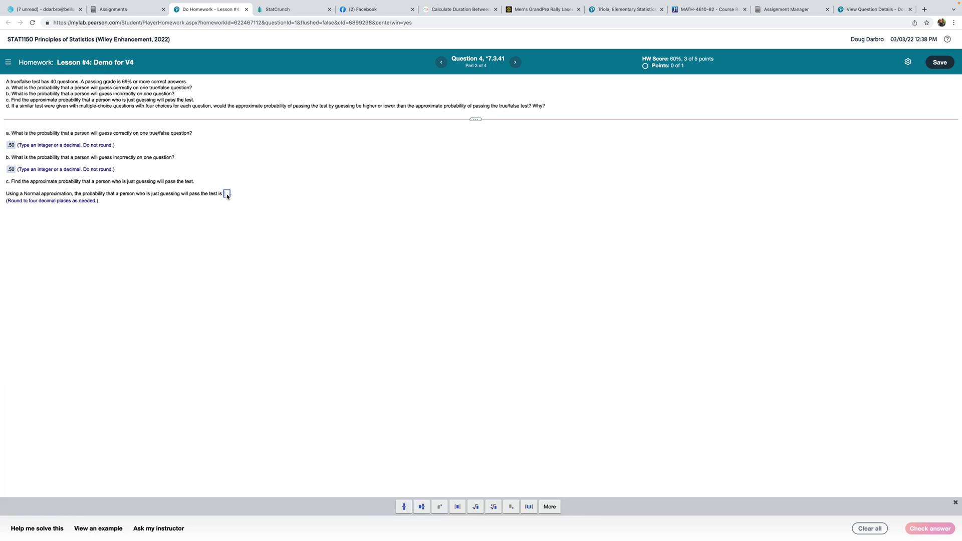
text(.)
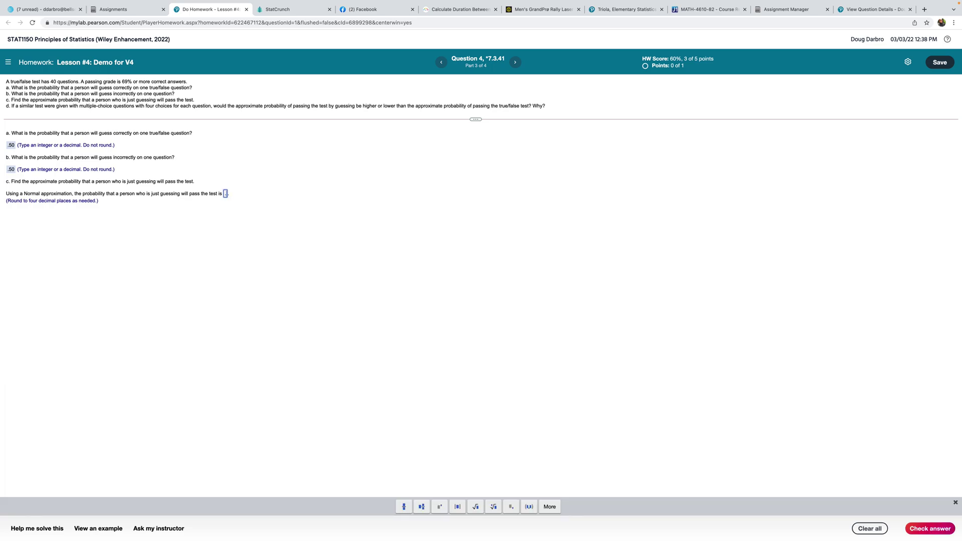
text(008)
click(287, 12)
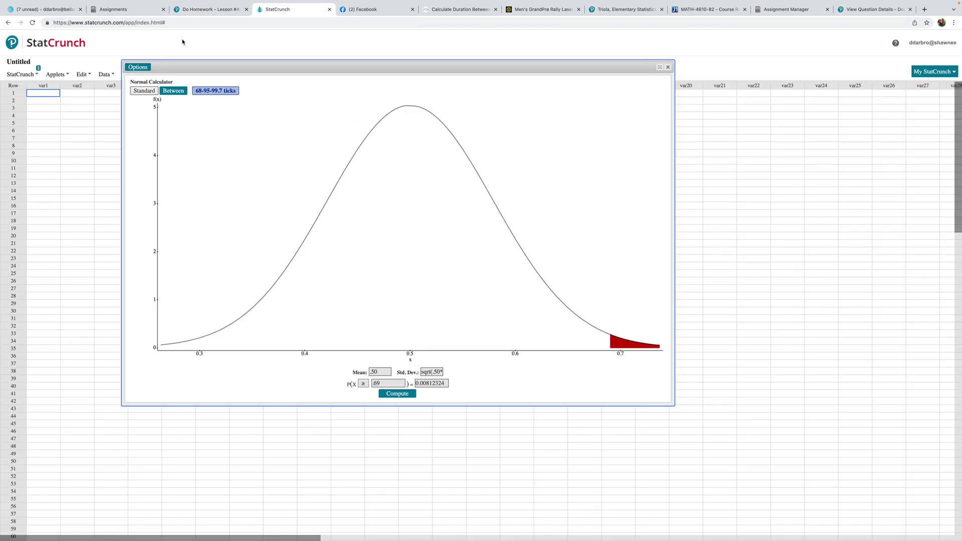
click(205, 10)
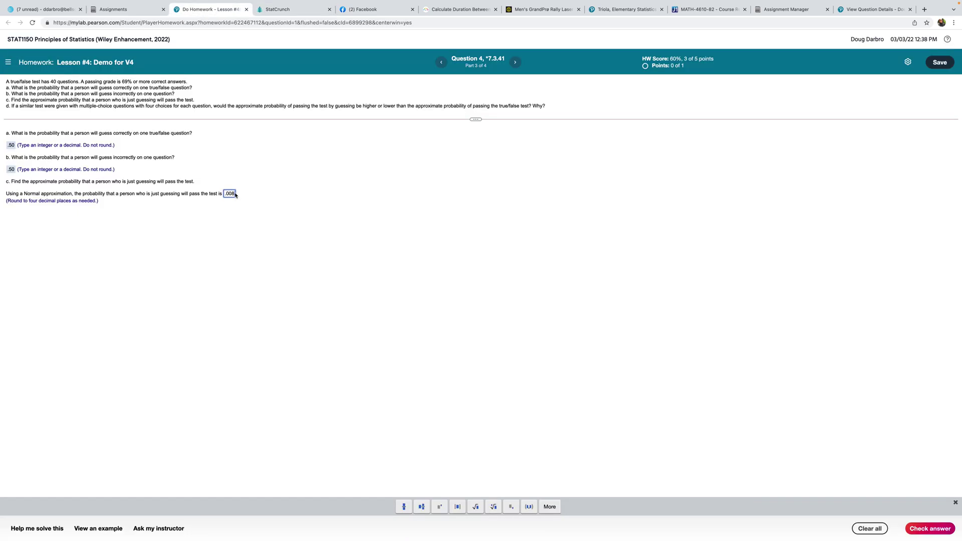
text(1)
click(930, 530)
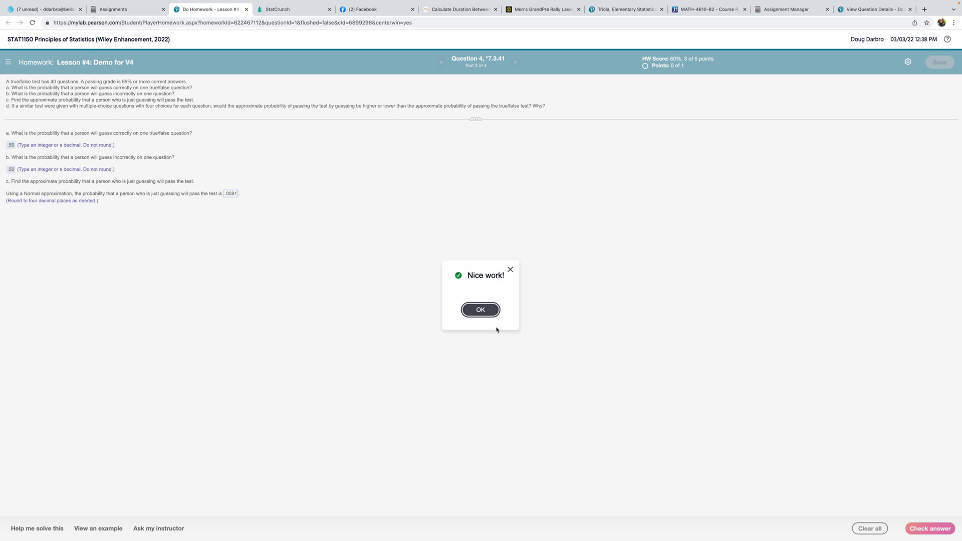
click(480, 310)
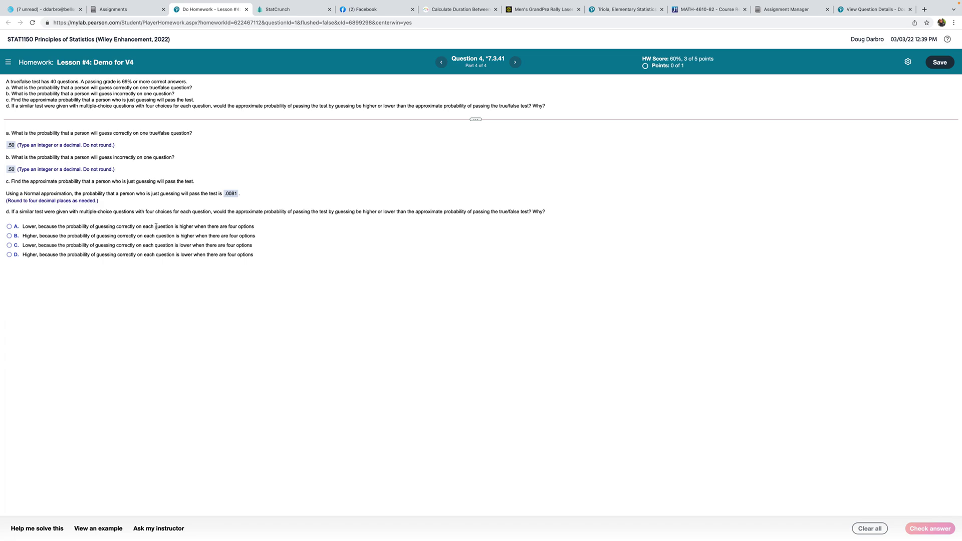
Answer part d with option C, check it, and advance to Question 5
click(9, 246)
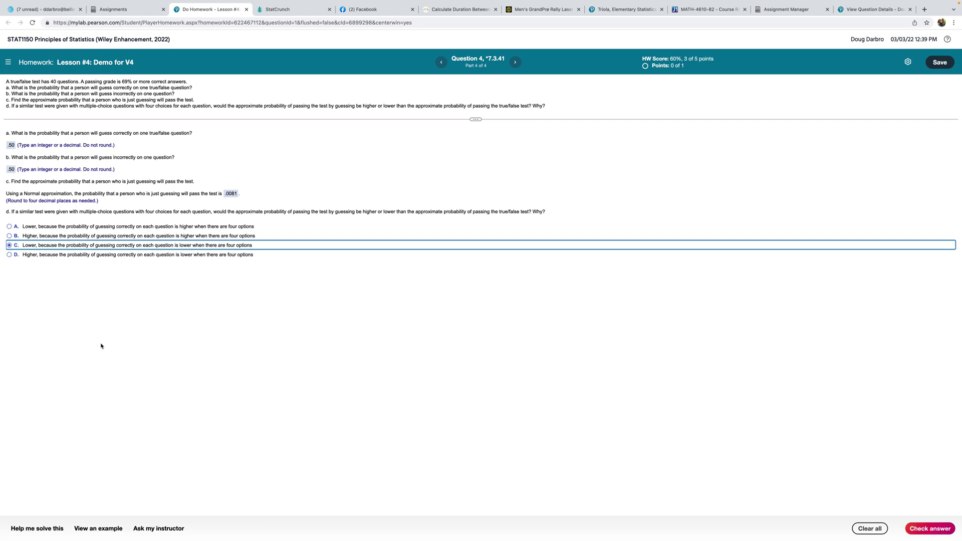
click(929, 532)
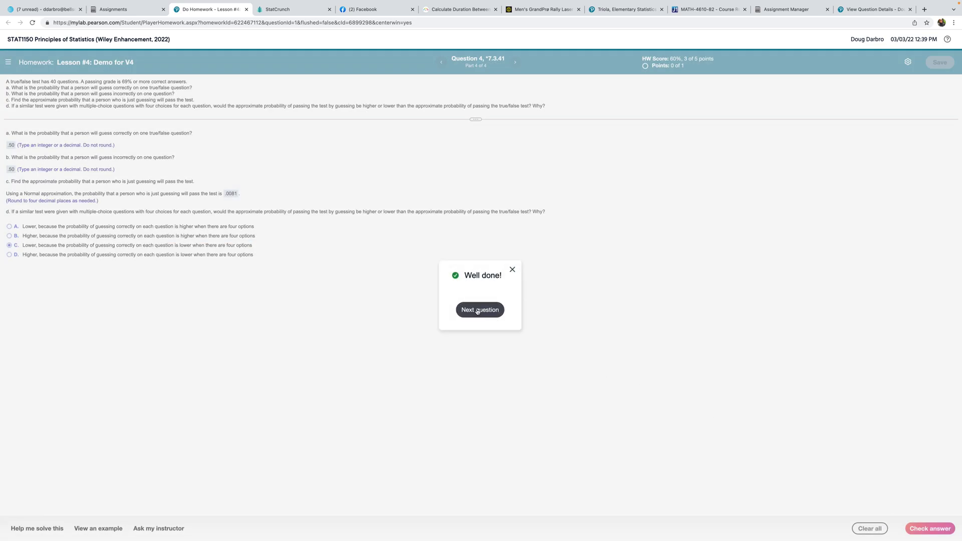
click(478, 310)
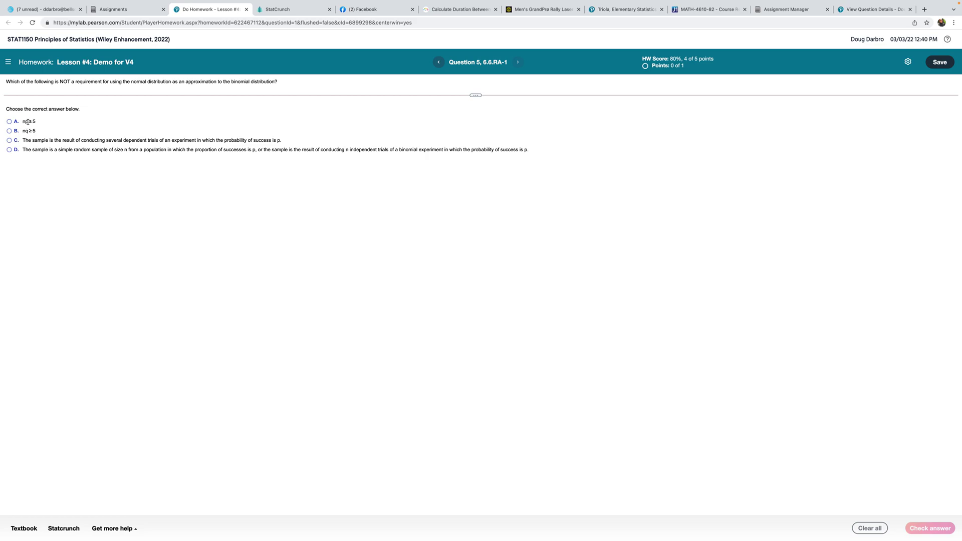
Try options A and B, then settle on option C, the dependent-trials statement
click(25, 121)
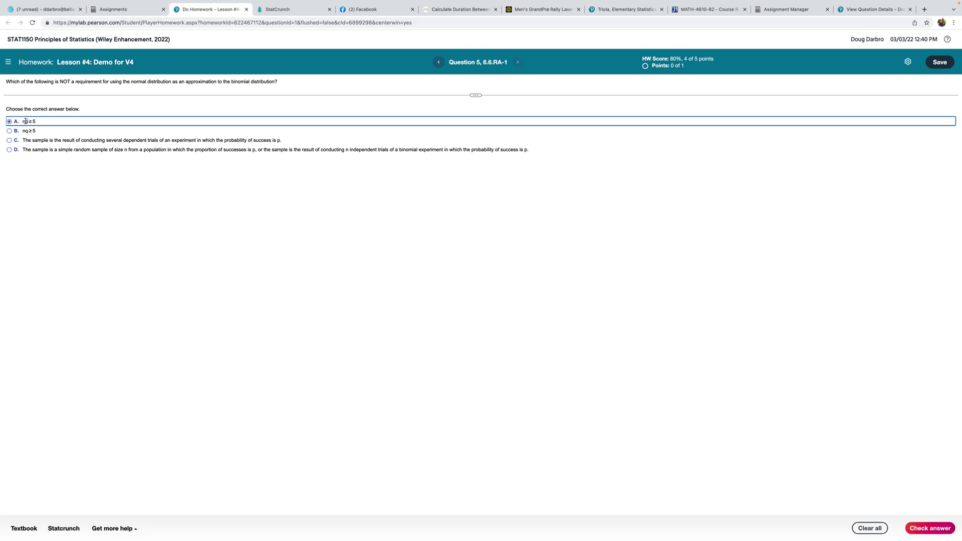
click(48, 131)
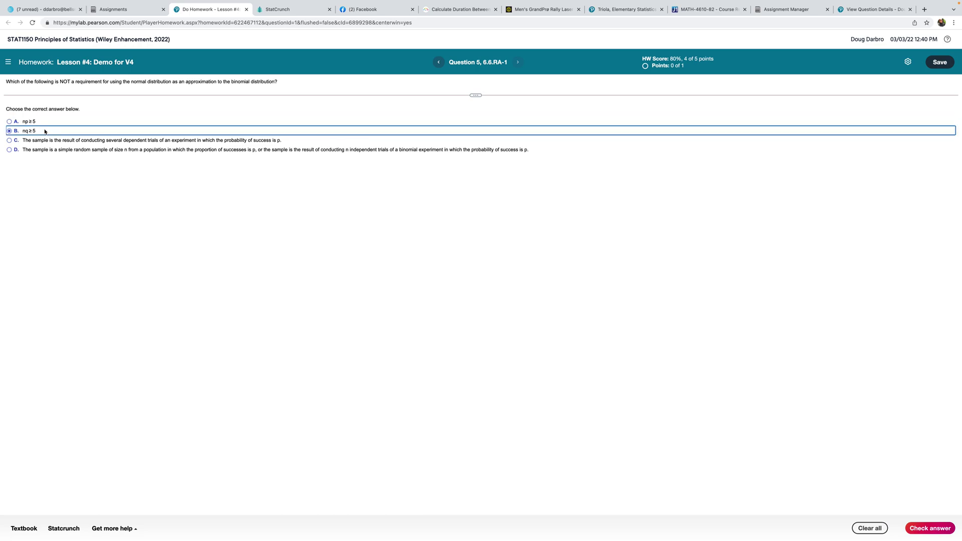
click(9, 122)
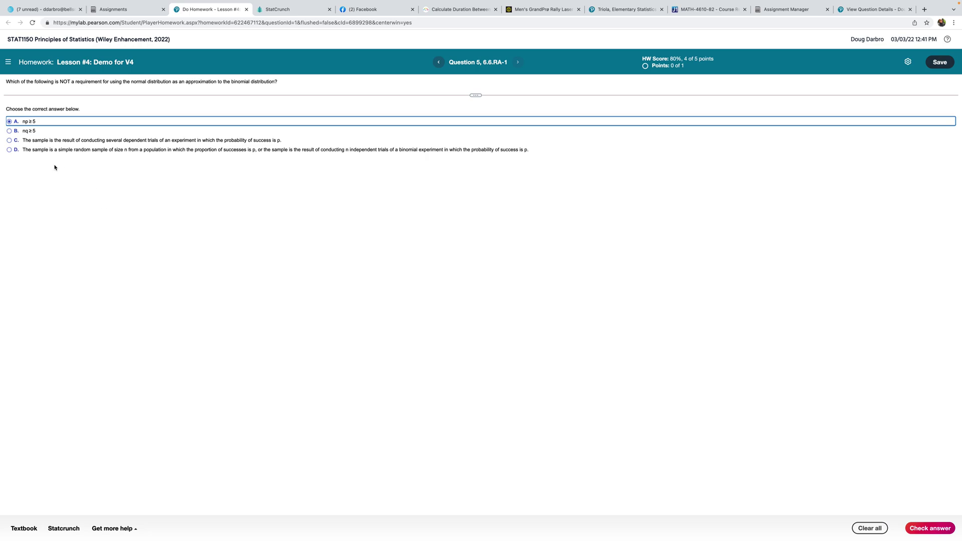
click(9, 140)
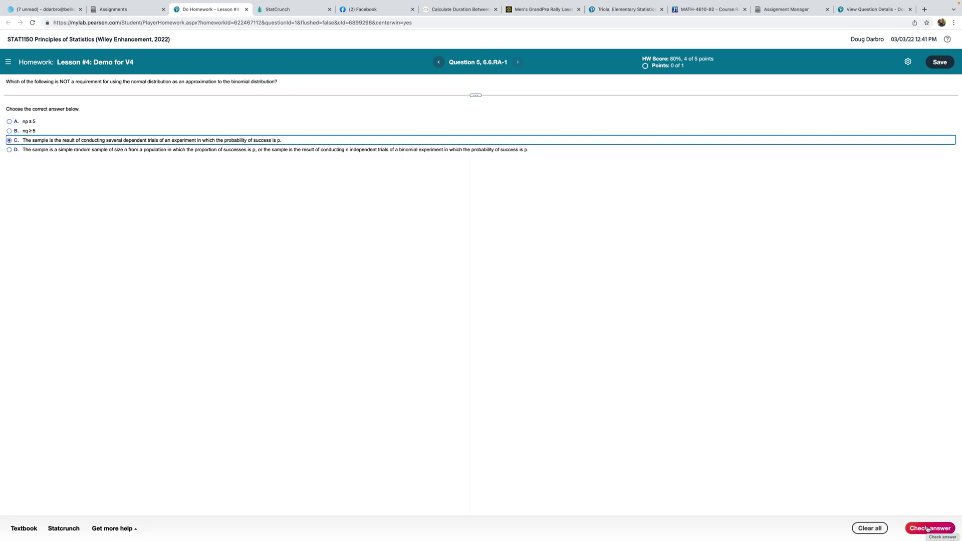
Check the Question 5 answer and close the Well done! dialog, reaching 100%
click(927, 529)
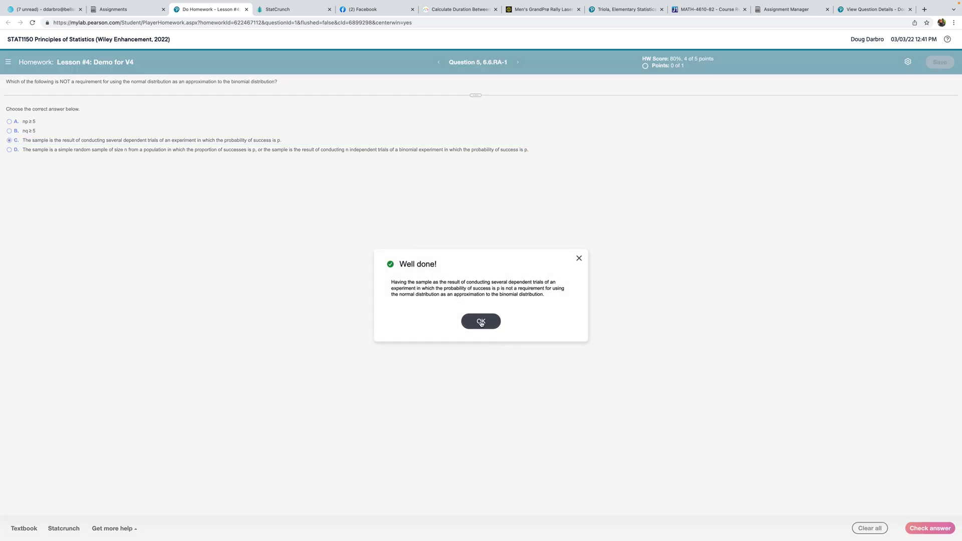
click(481, 321)
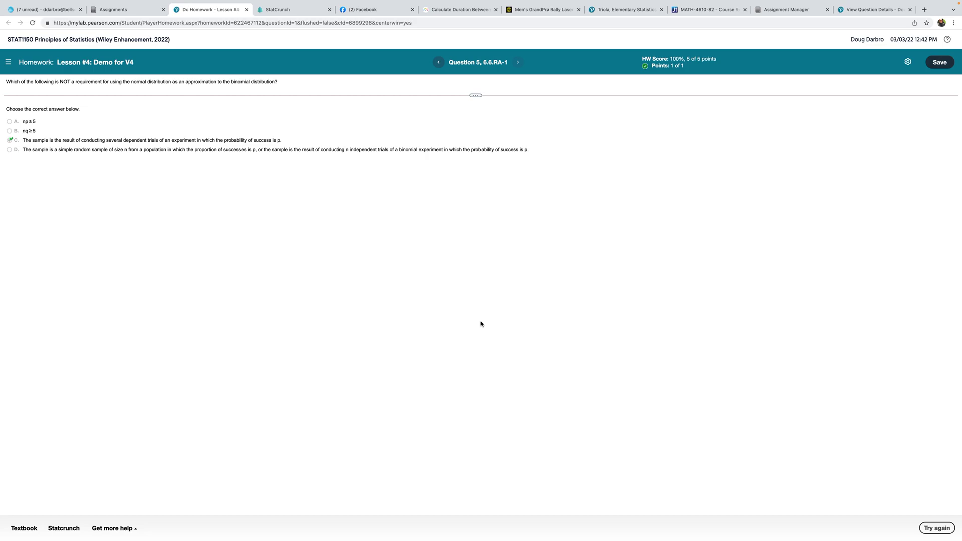